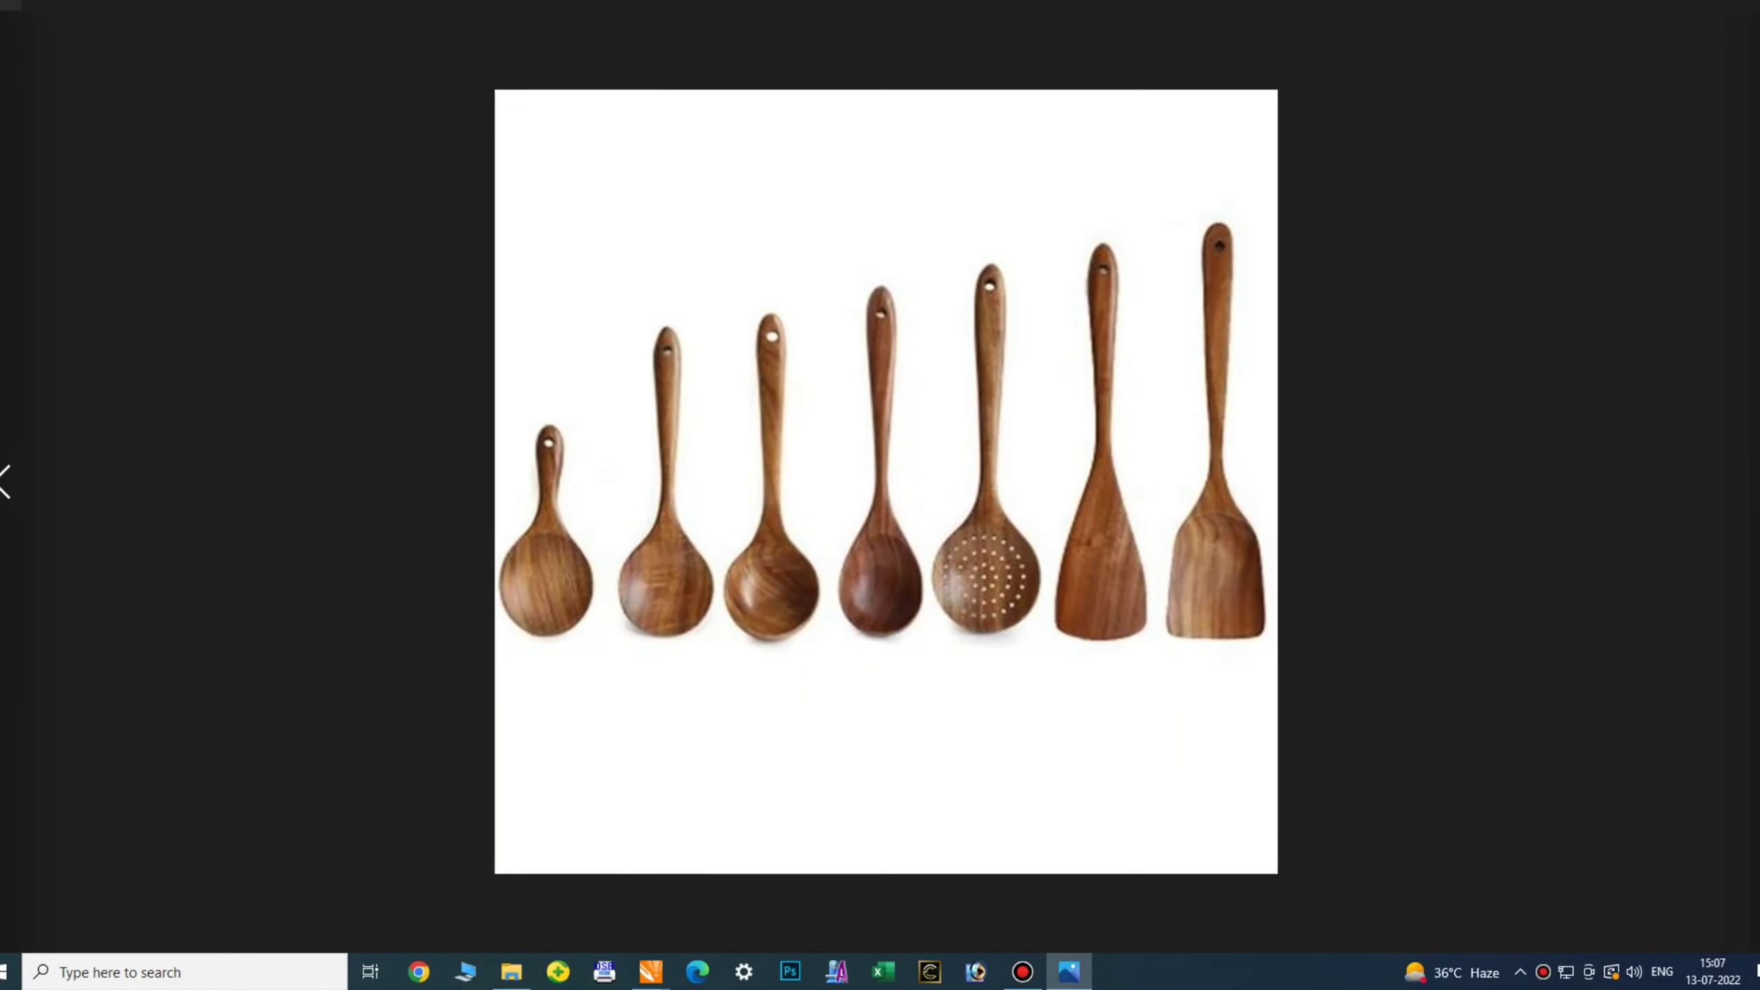
- View the reference photos of the wooden utensil set and the five long-handled wooden spoons
key("alt+F4")
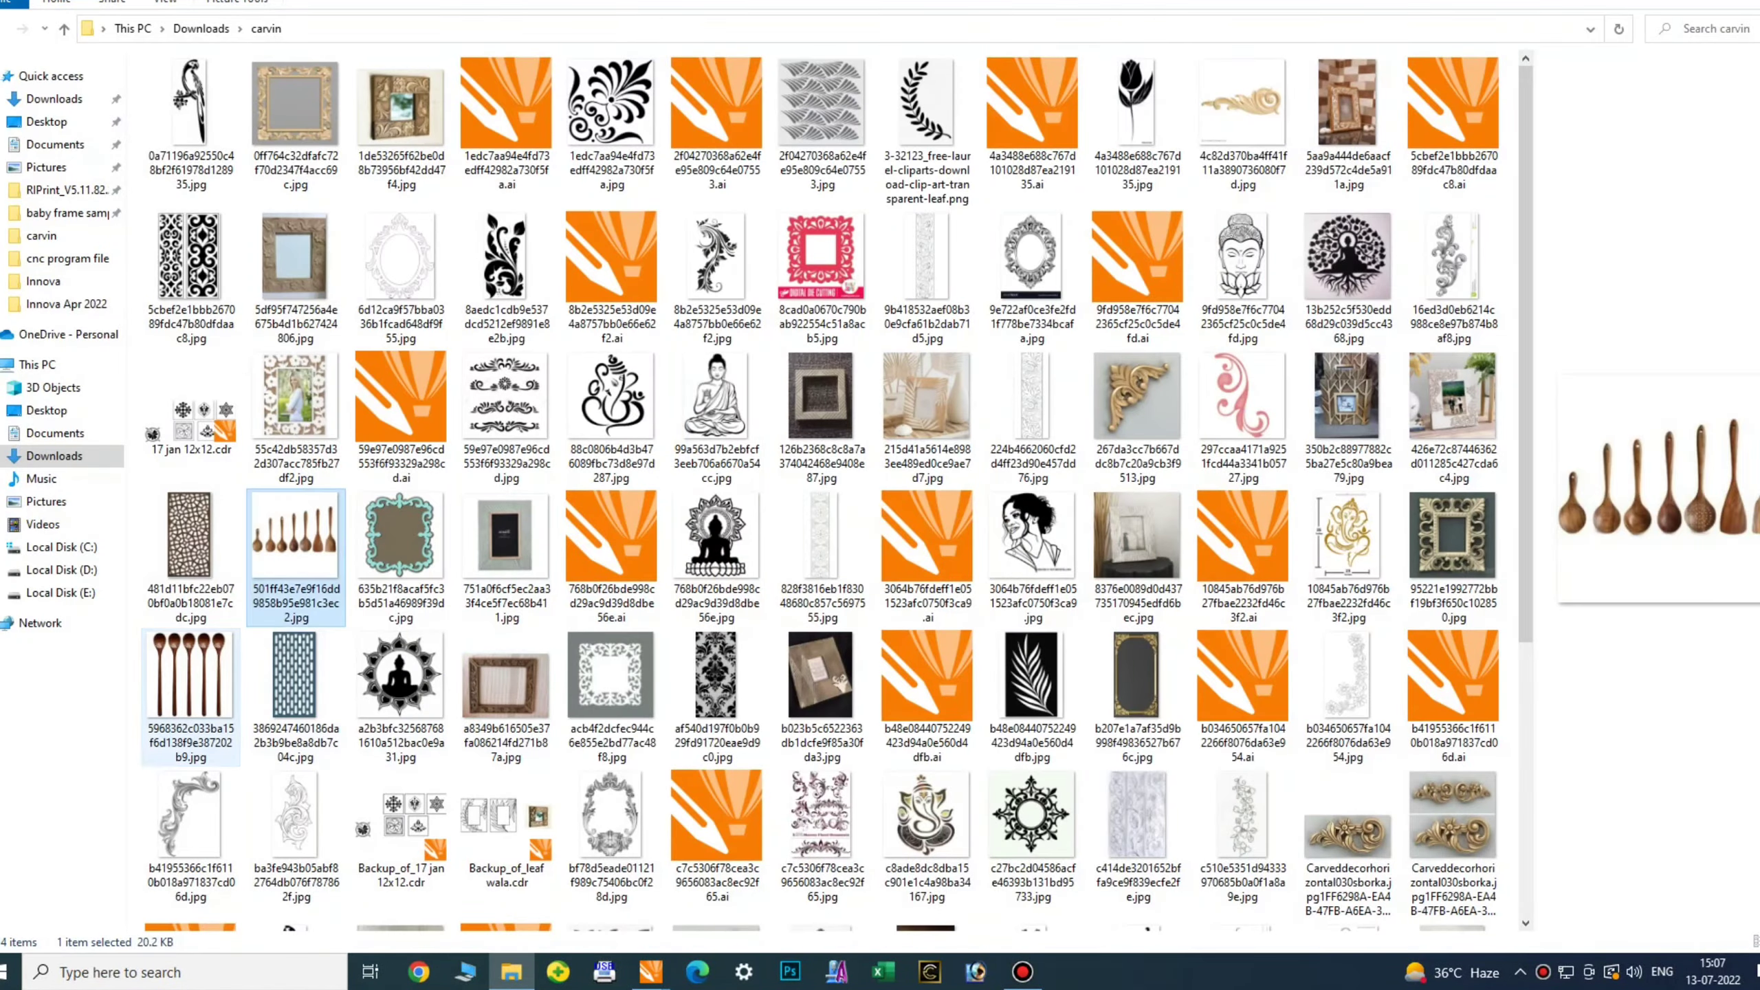
double_click(190, 695)
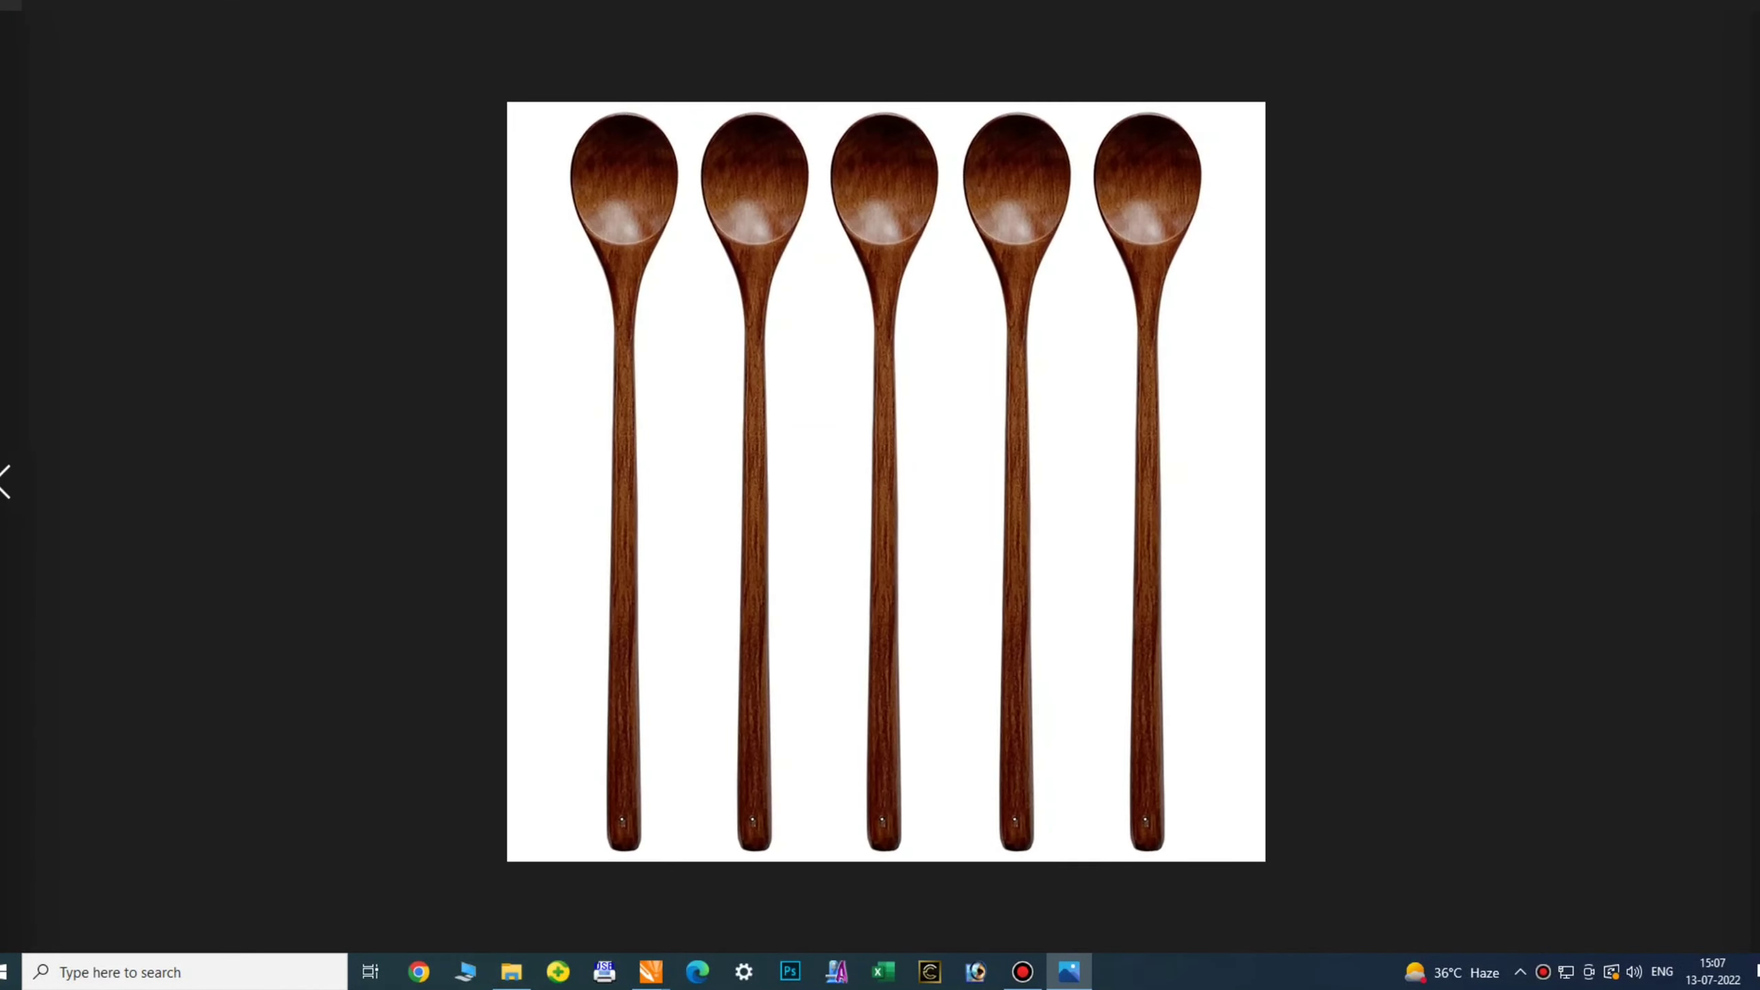
key("alt+F4")
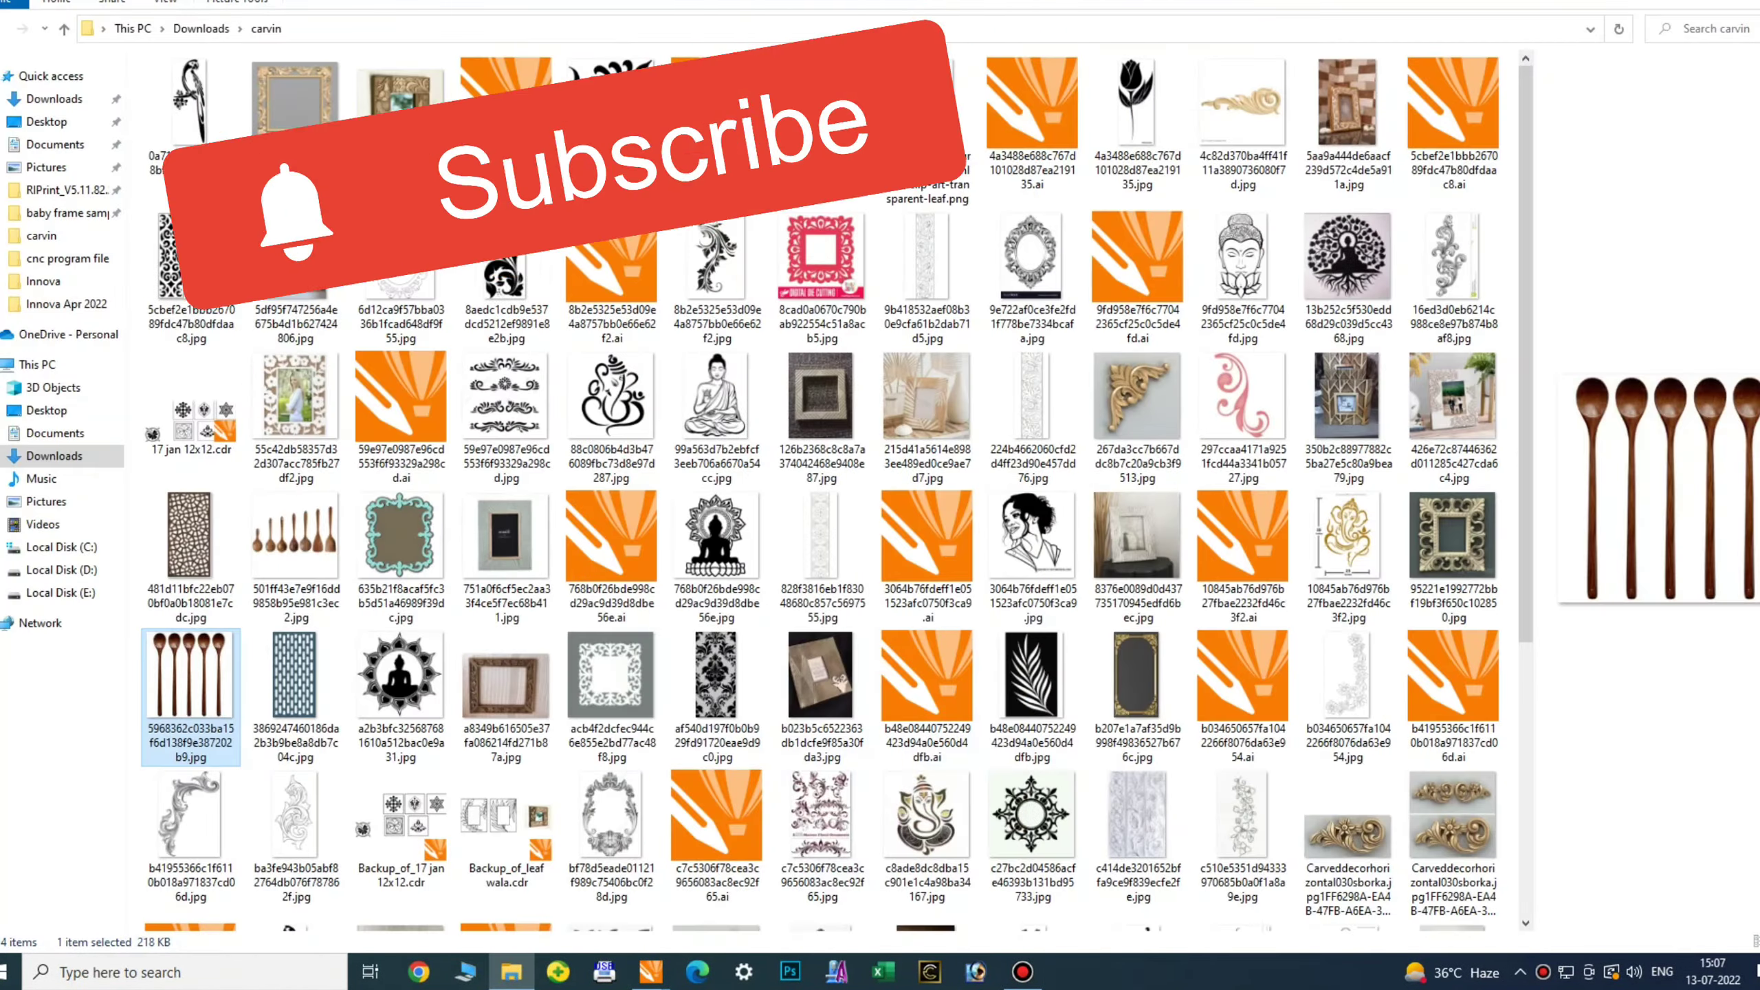
- Switch to the spoon.cdr drawing in CorelDRAW and examine the spoon outline and its border beside the reference photos
mouse_move(649, 972)
left_click(754, 888)
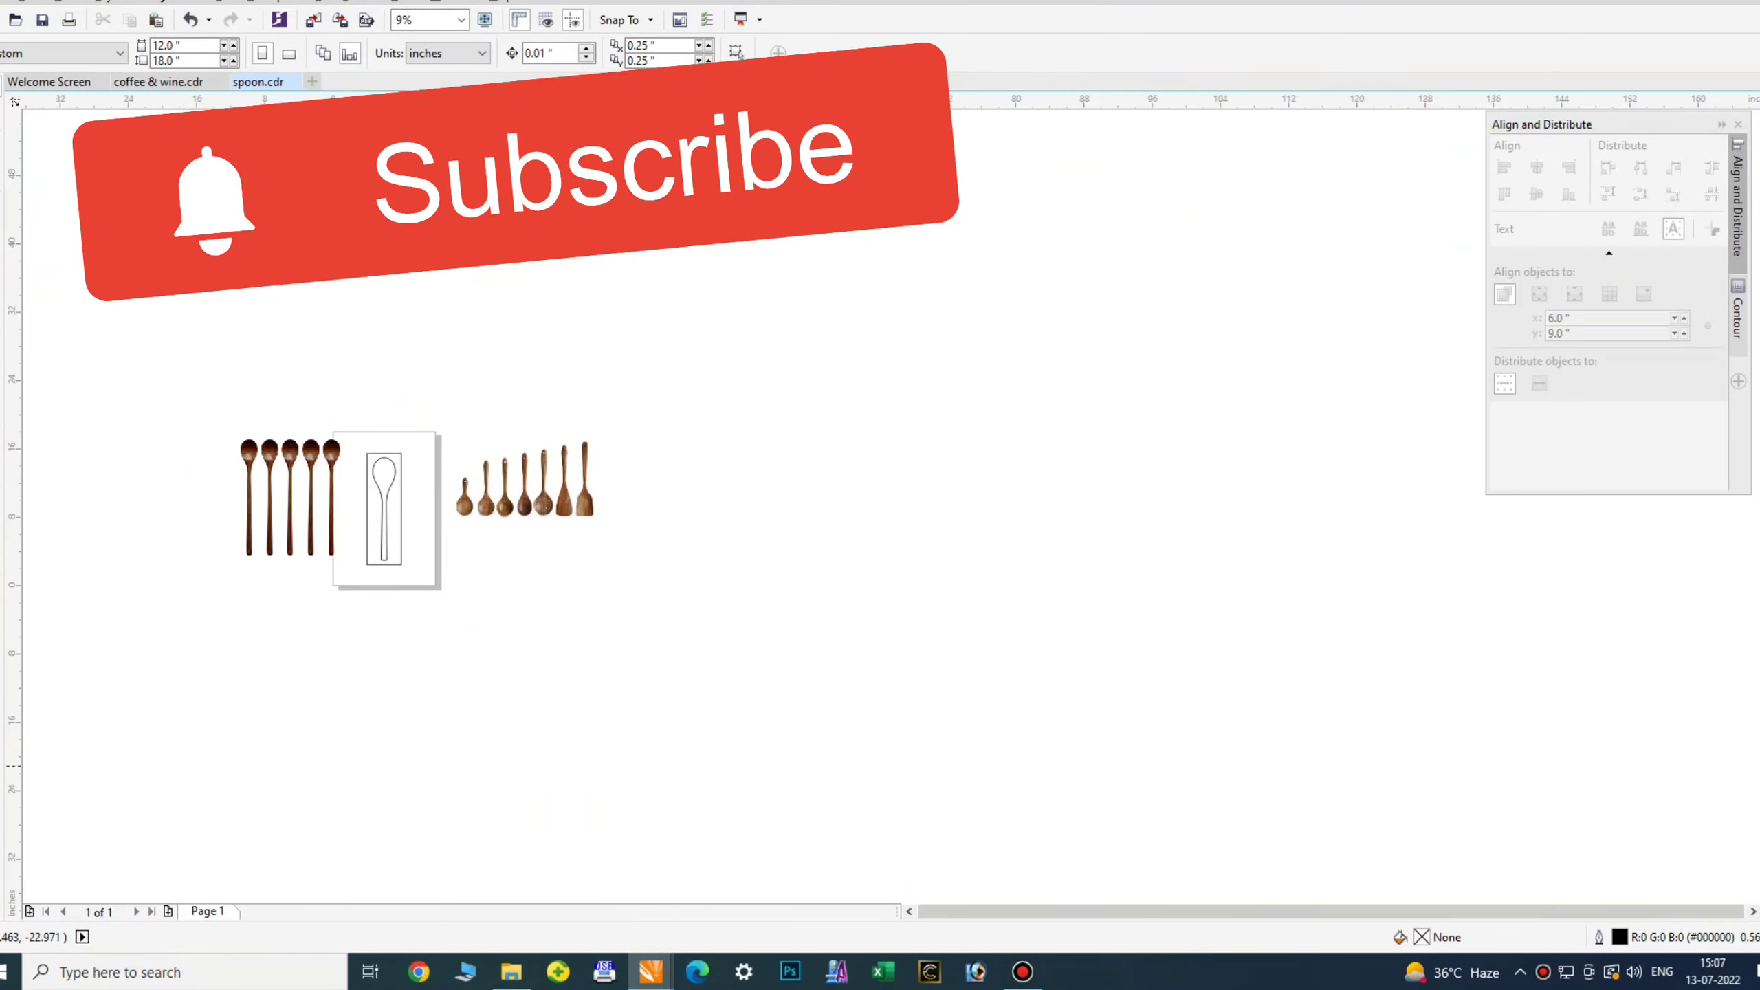
scroll(321, 484, "up", 3)
scroll(635, 700, "down", 2)
scroll(518, 599, "up", 2)
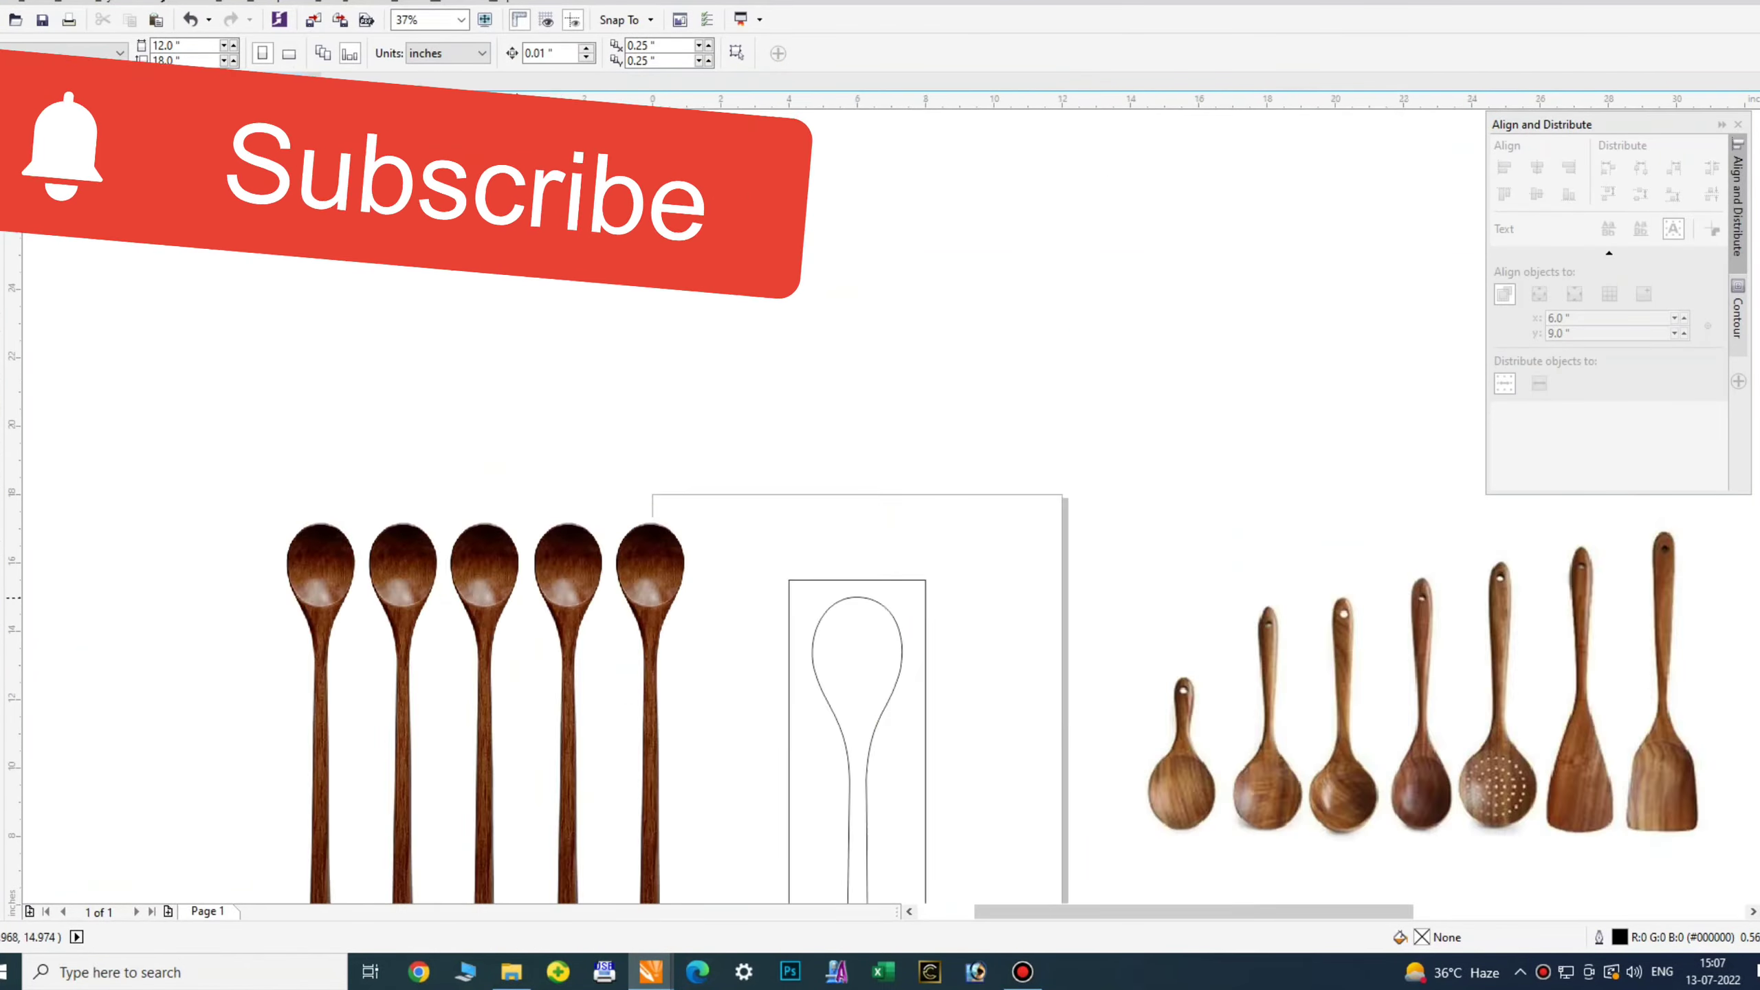
scroll(369, 491, "down", 1)
scroll(419, 506, "down", 2)
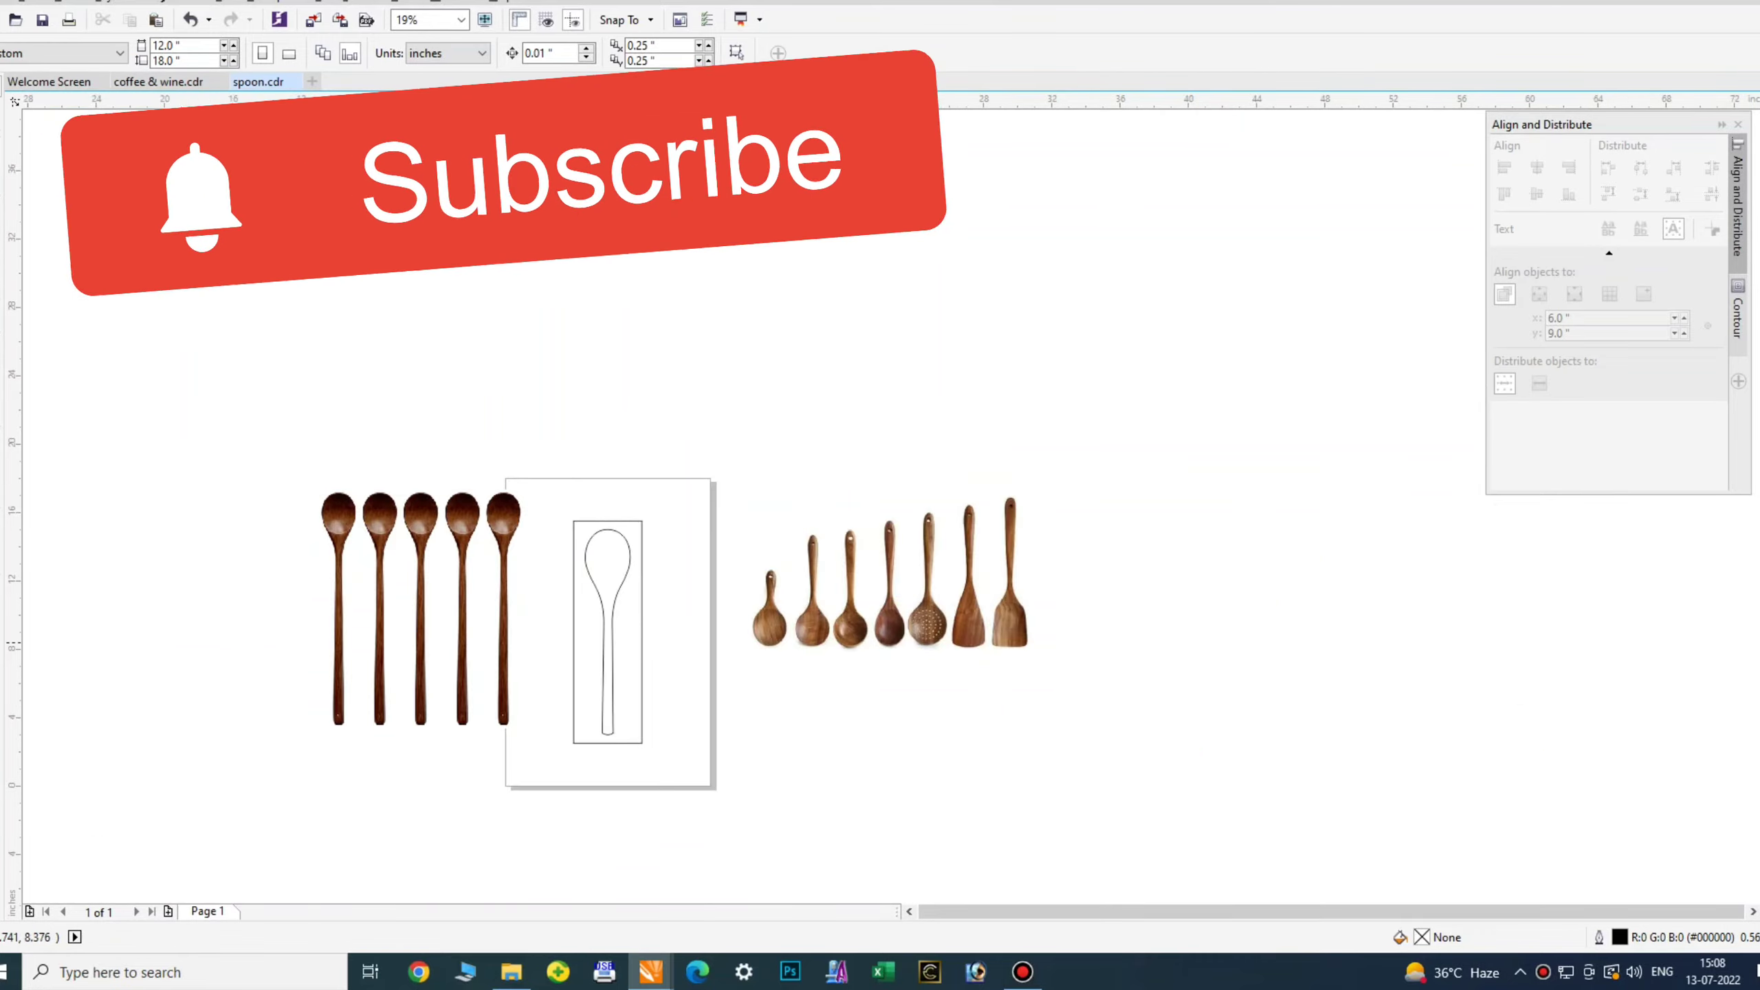
scroll(1026, 646, "up", 2)
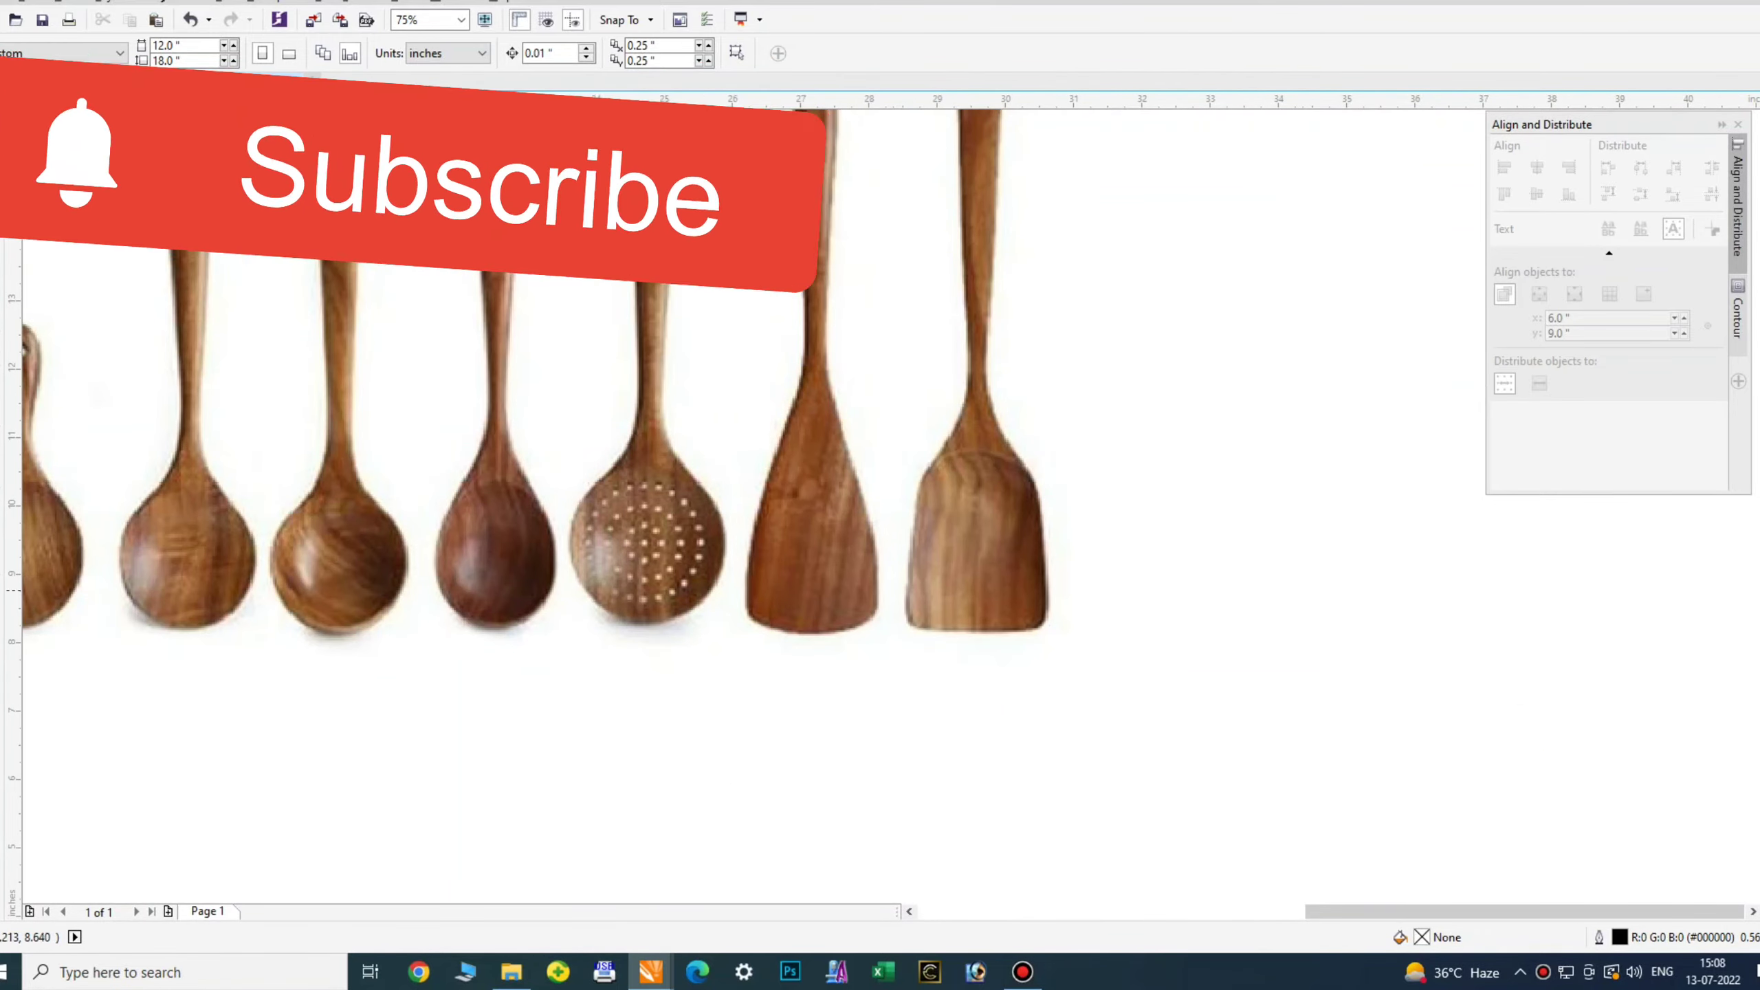
left_click(533, 560)
scroll(533, 561, "down", 2)
left_click(192, 534)
scroll(193, 534, "up", 3)
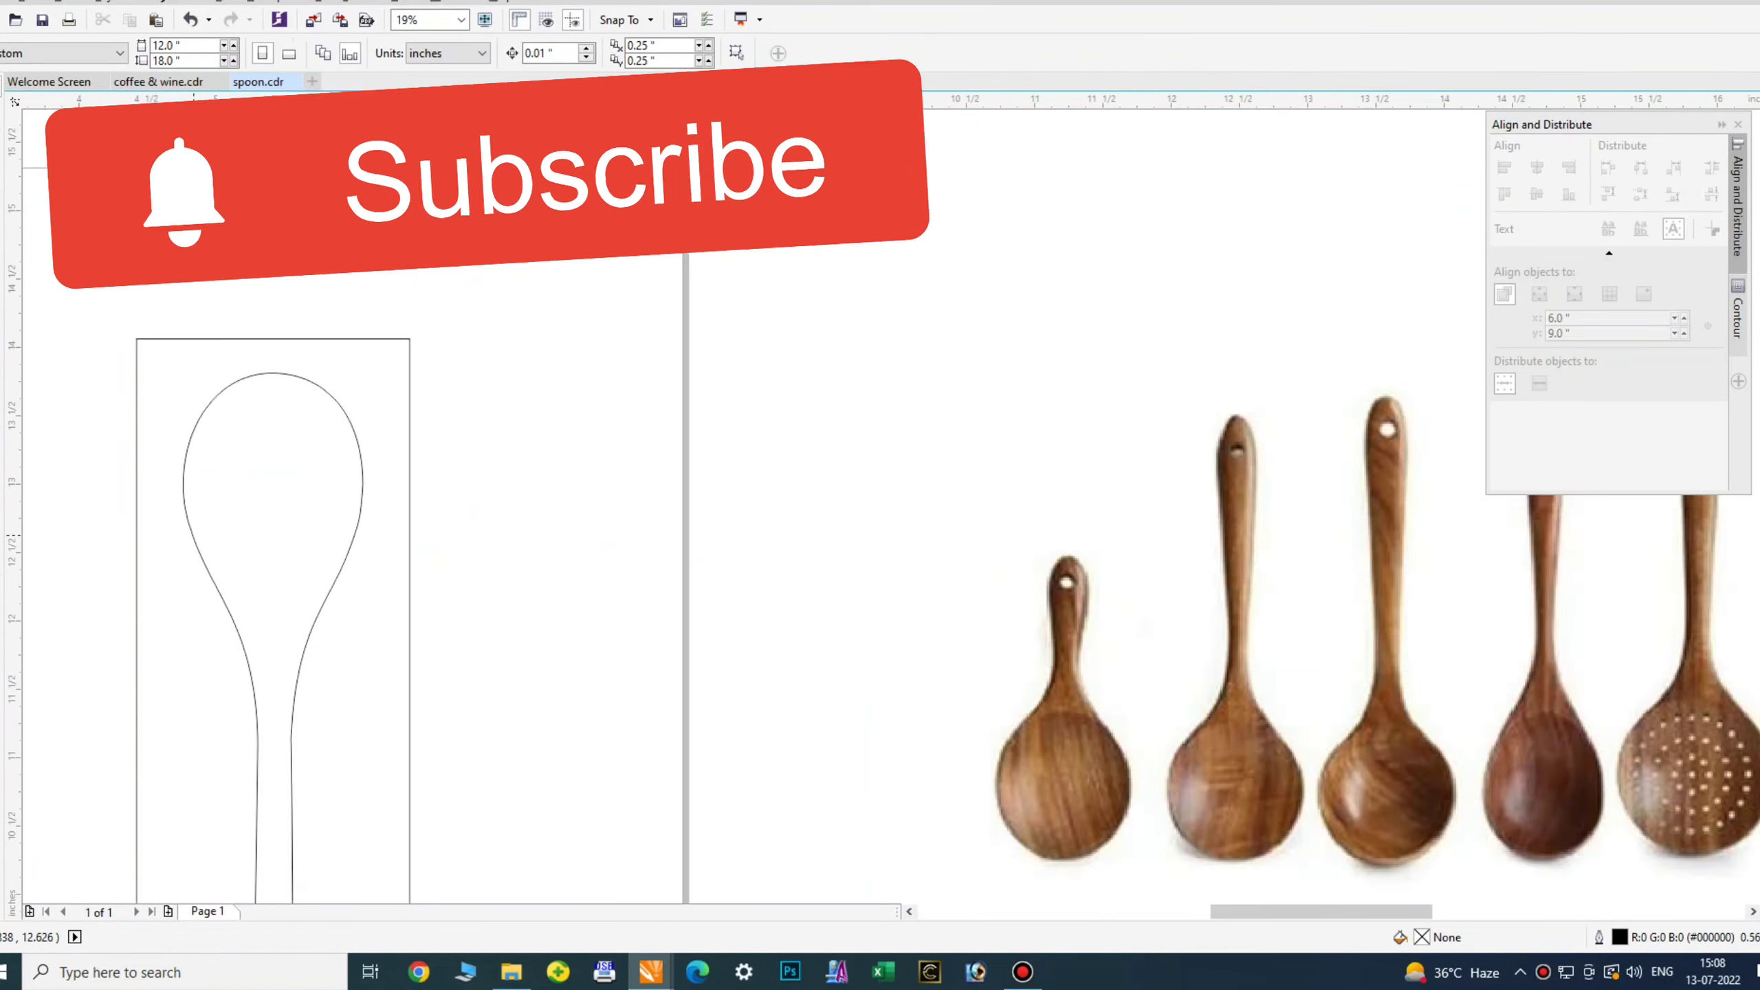
scroll(343, 527, "down", 4)
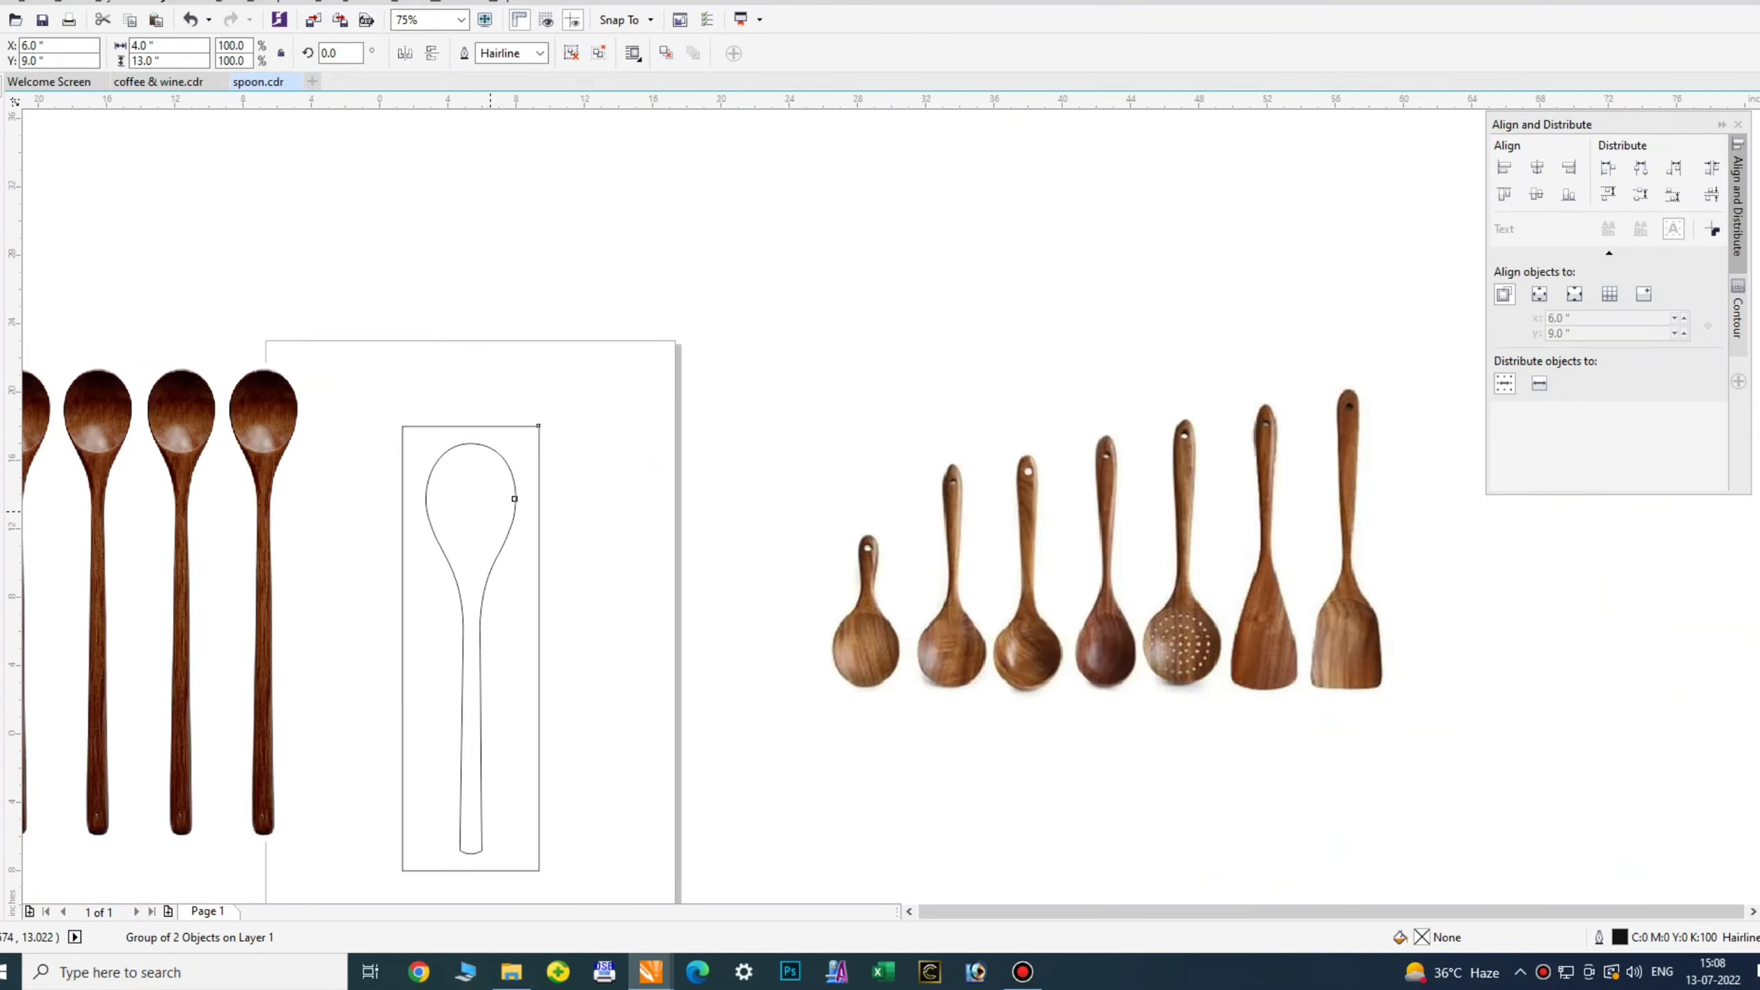
left_click(615, 708)
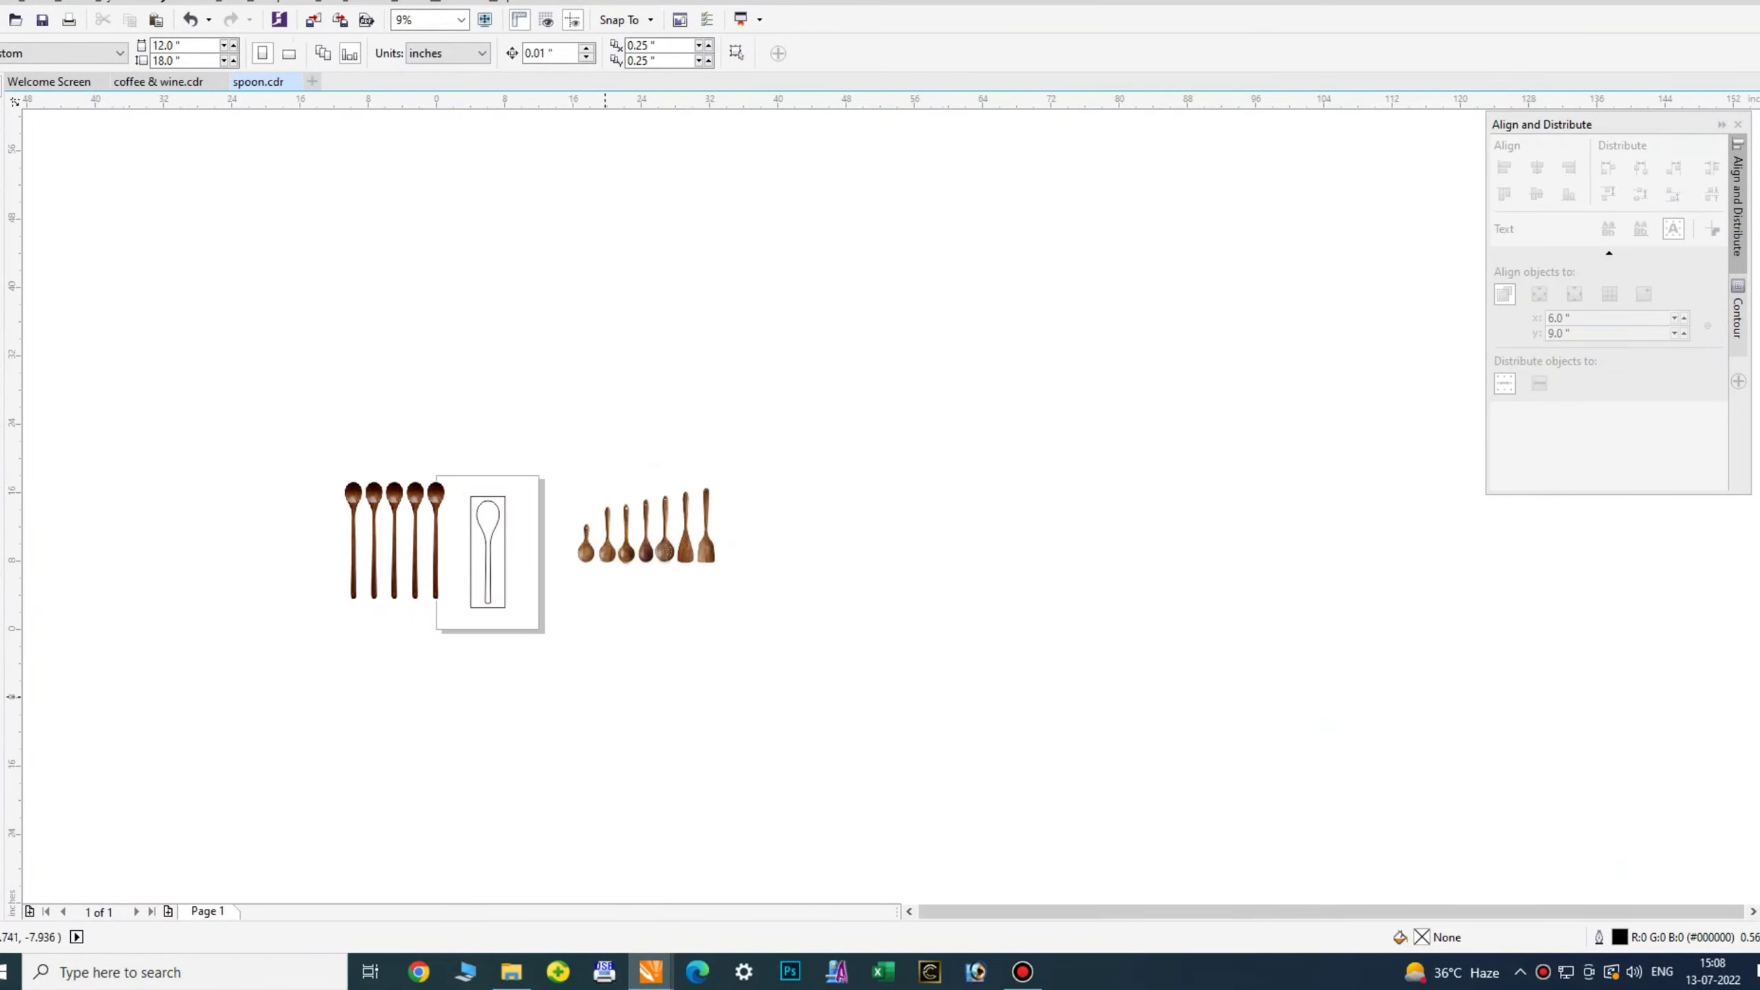
- Switch to Carveco and create a new model 101.6 mm wide and 330.2 mm high
left_click(650, 972)
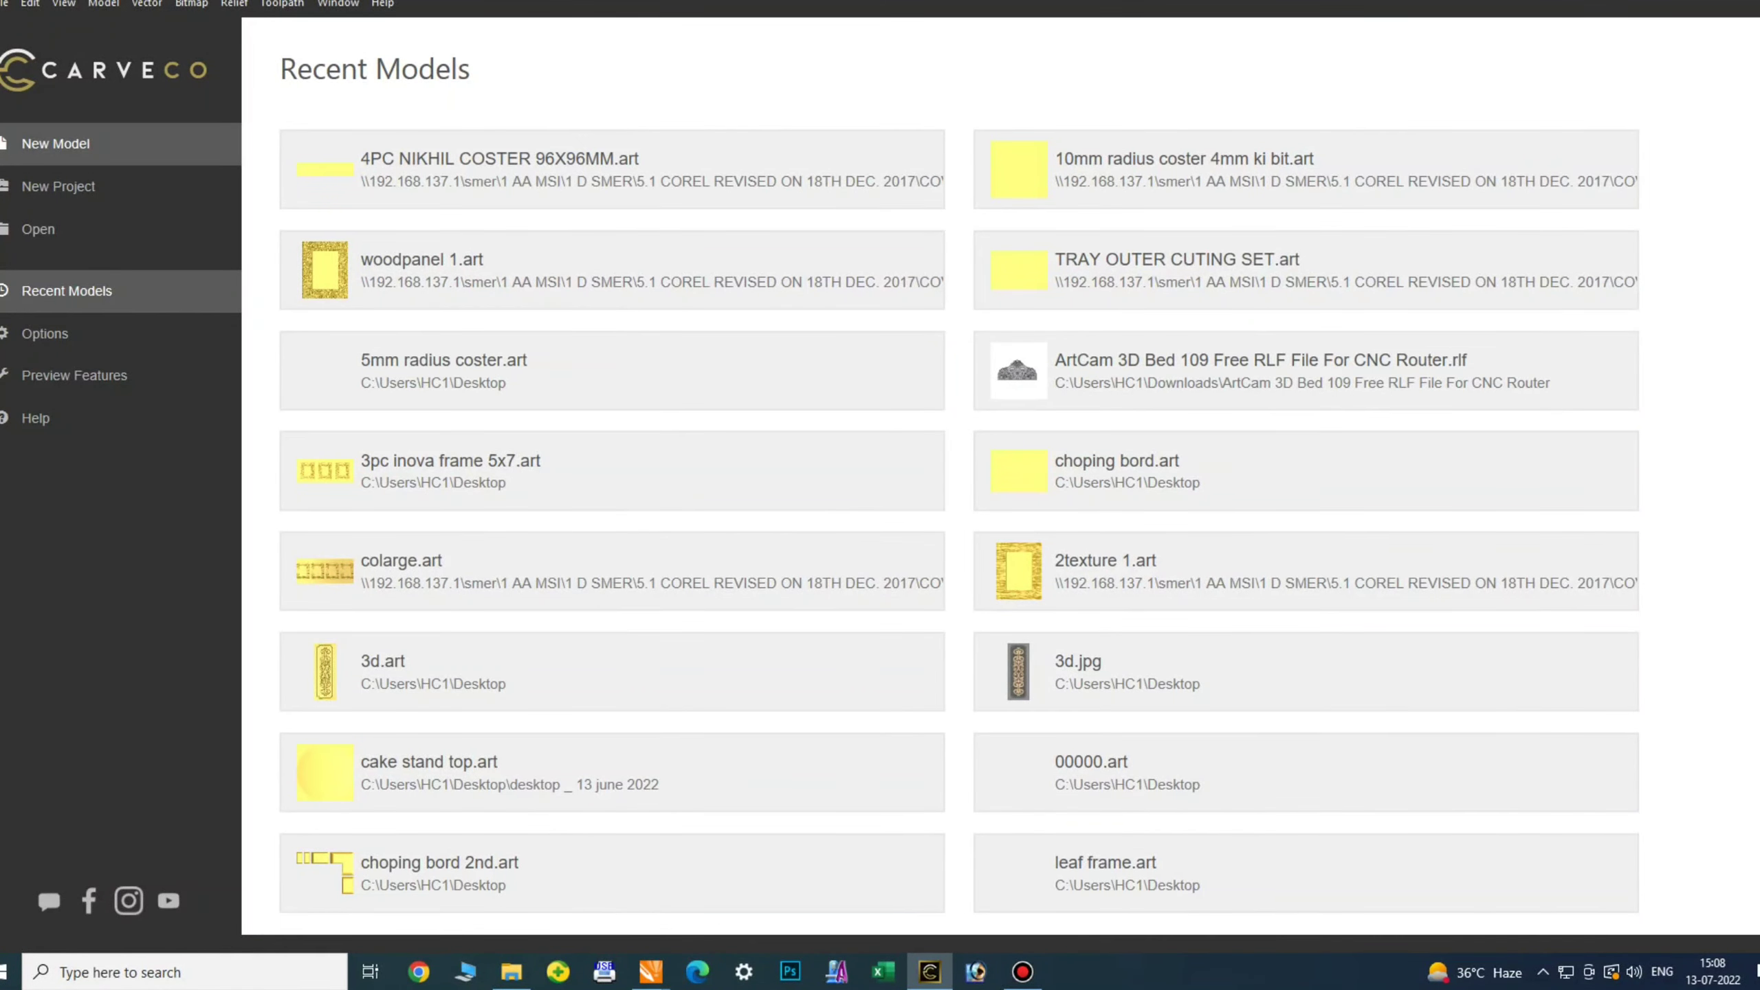
left_click(56, 144)
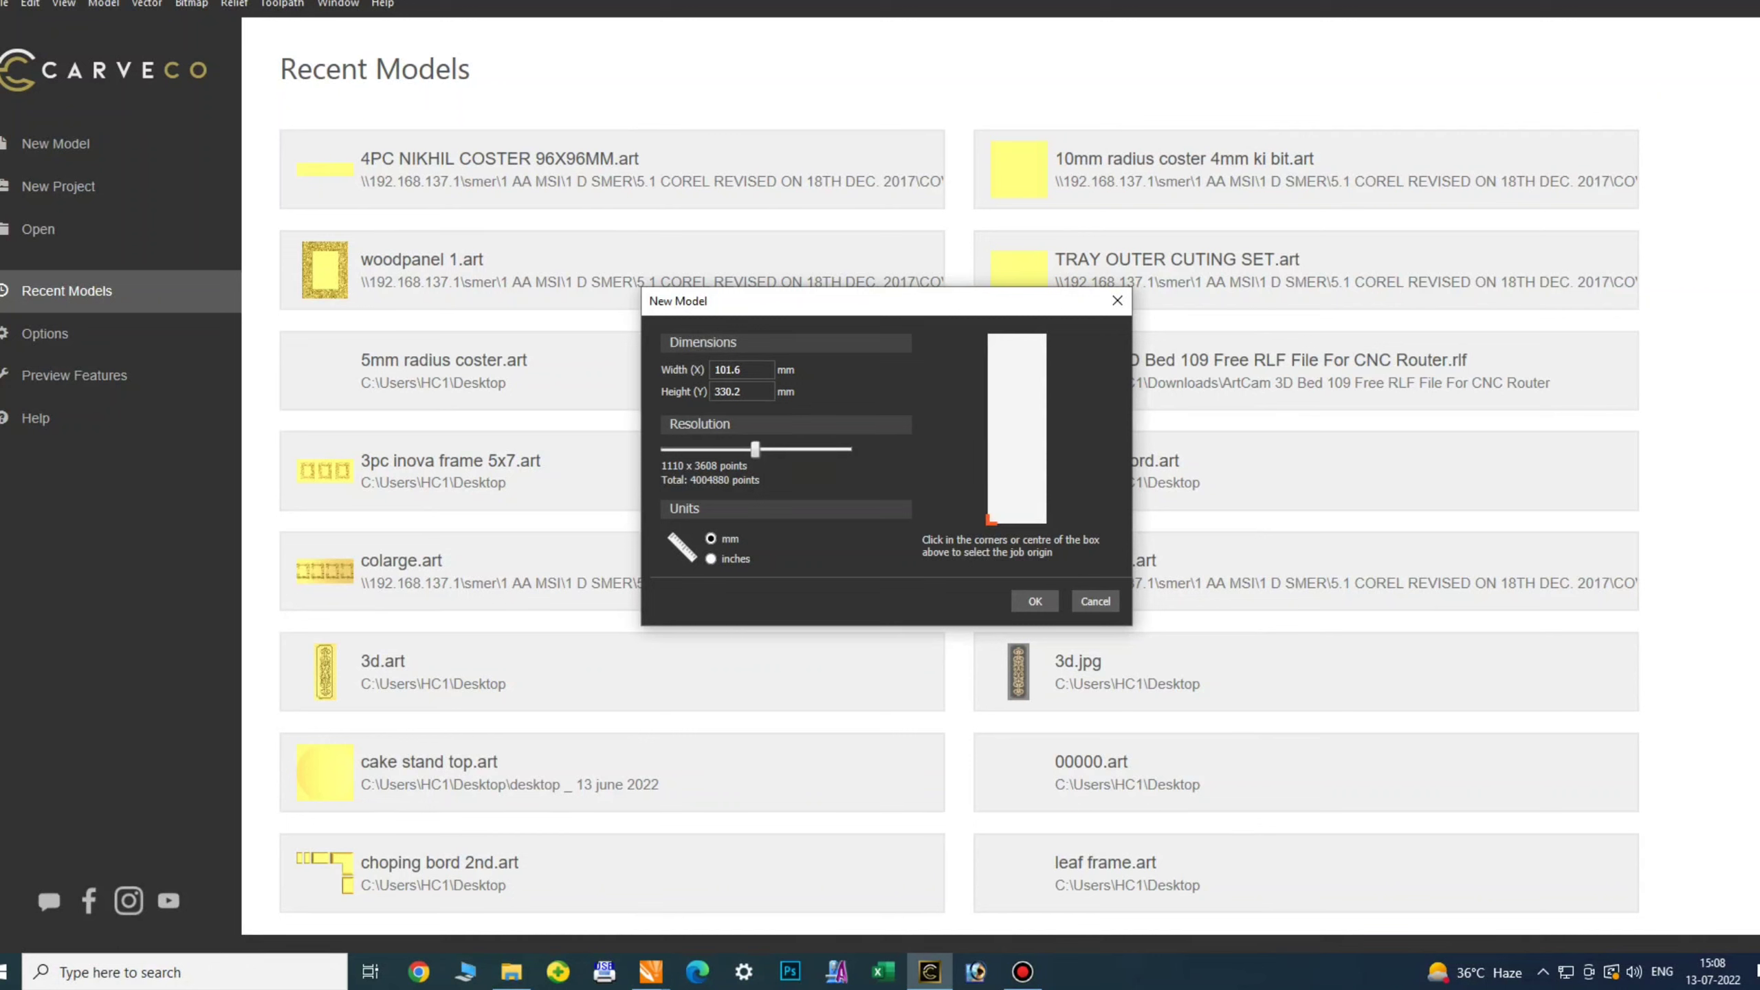
left_click(711, 559)
left_click(711, 539)
left_click(1035, 601)
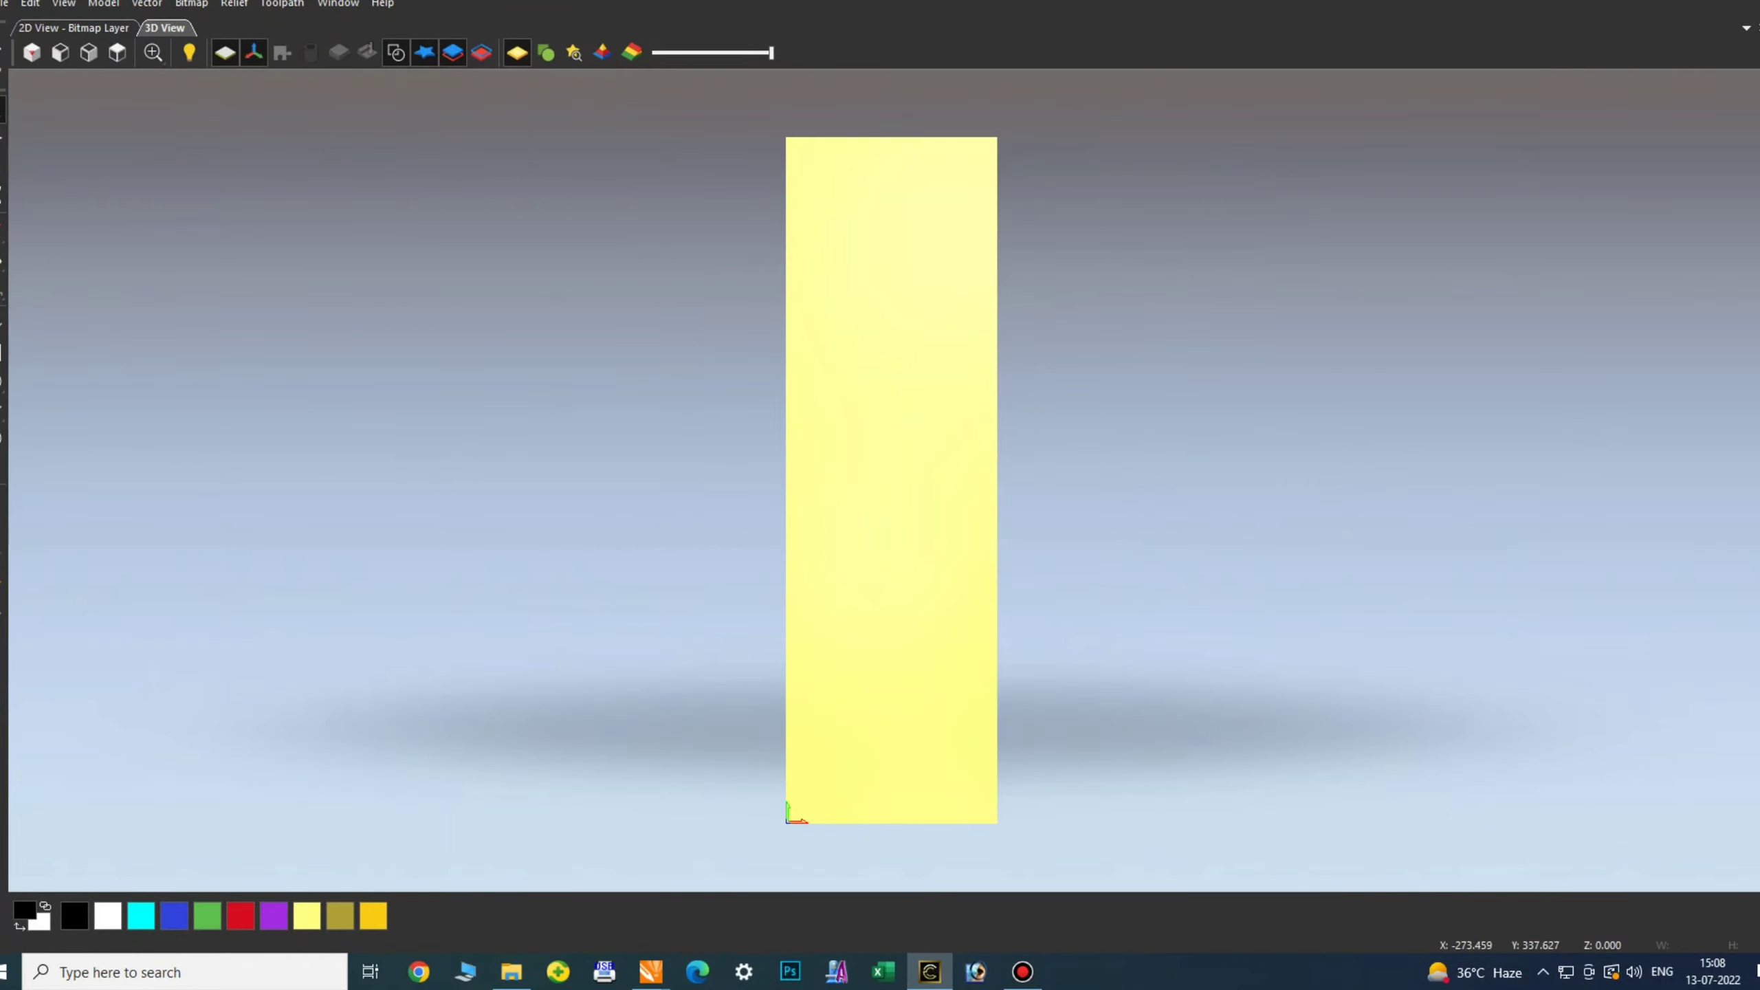
- Import the spoon outline and its rectangular border as vectors and centre them in the model
left_click(146, 4)
left_click(173, 31)
double_click(1102, 451)
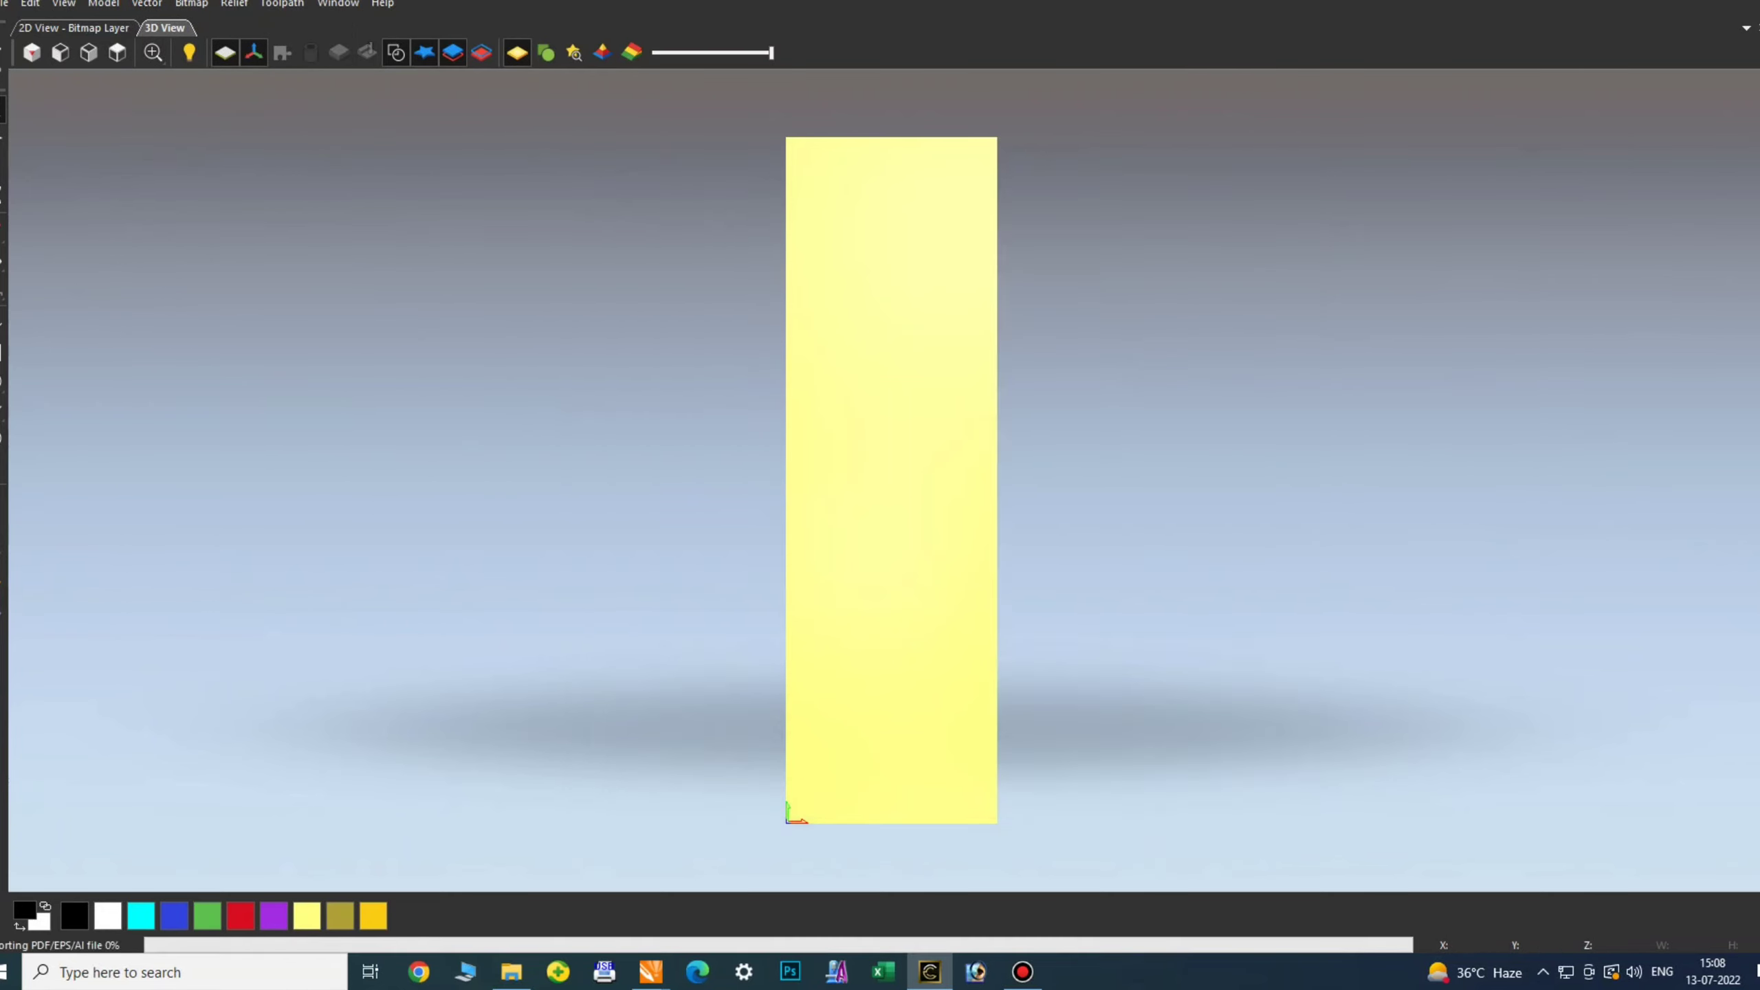
key("F9")
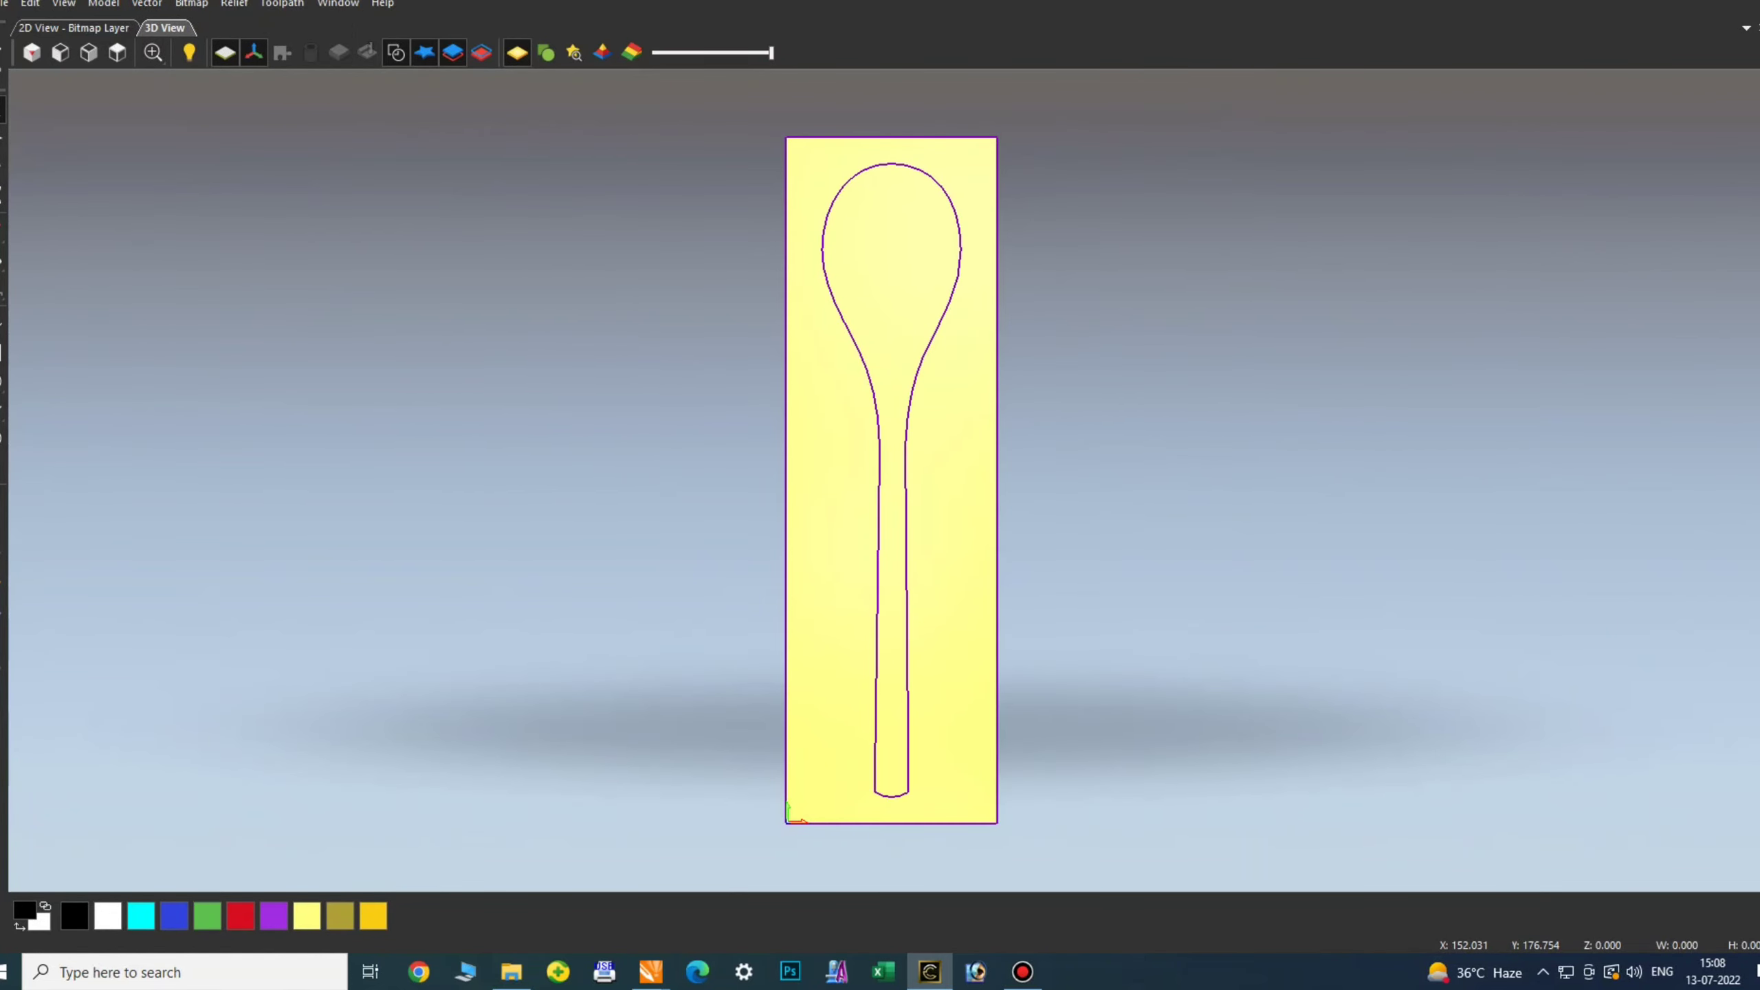
key("ctrl+a")
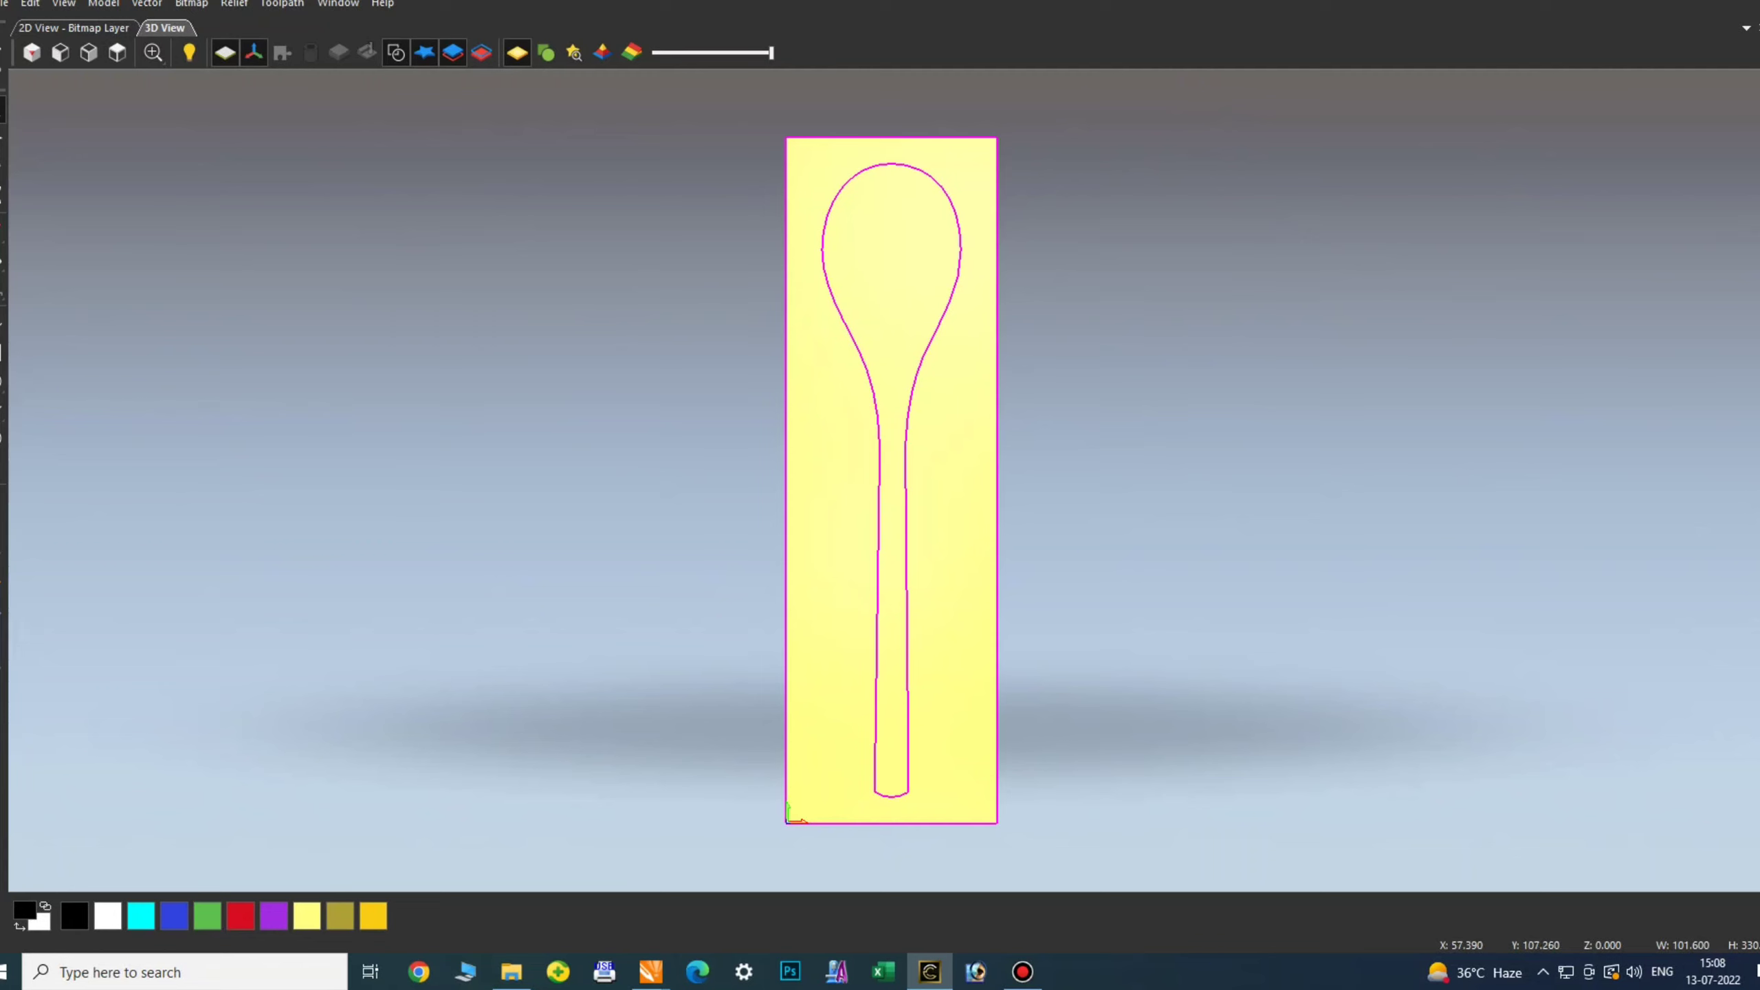
left_click(1125, 597)
- Change the workspace layout to one that shows the Assistant tools and the project tree
left_click(338, 5)
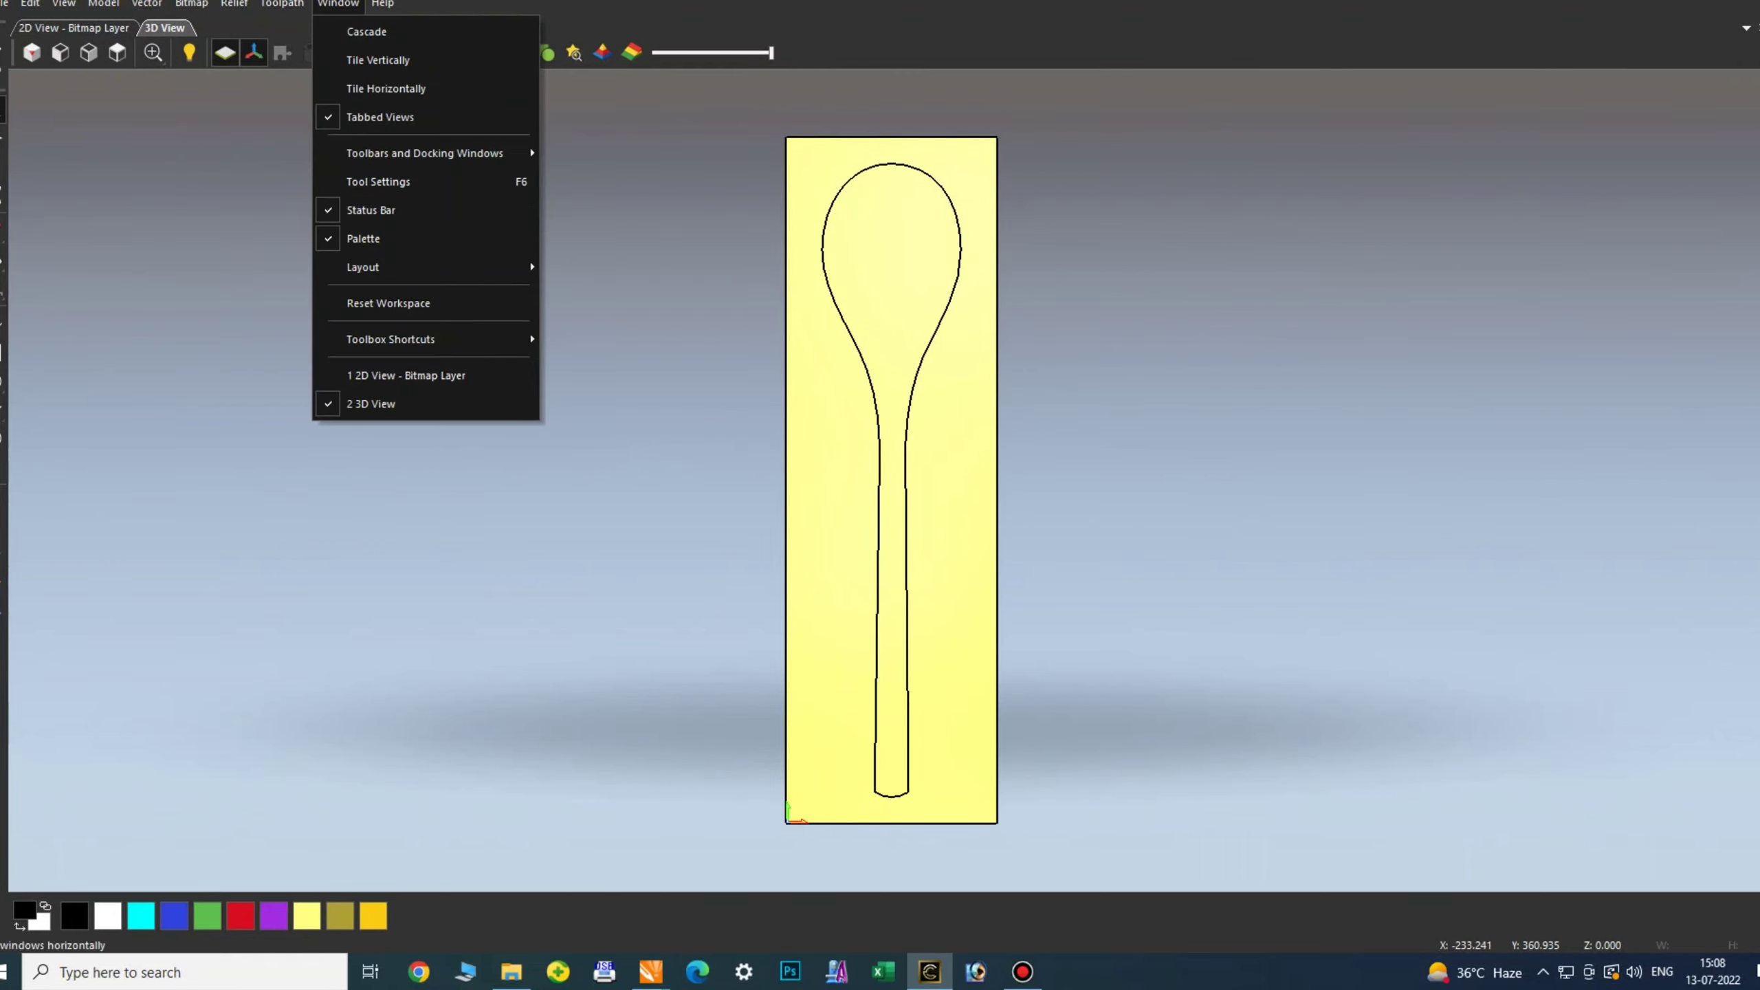
mouse_move(425, 267)
left_click(590, 390)
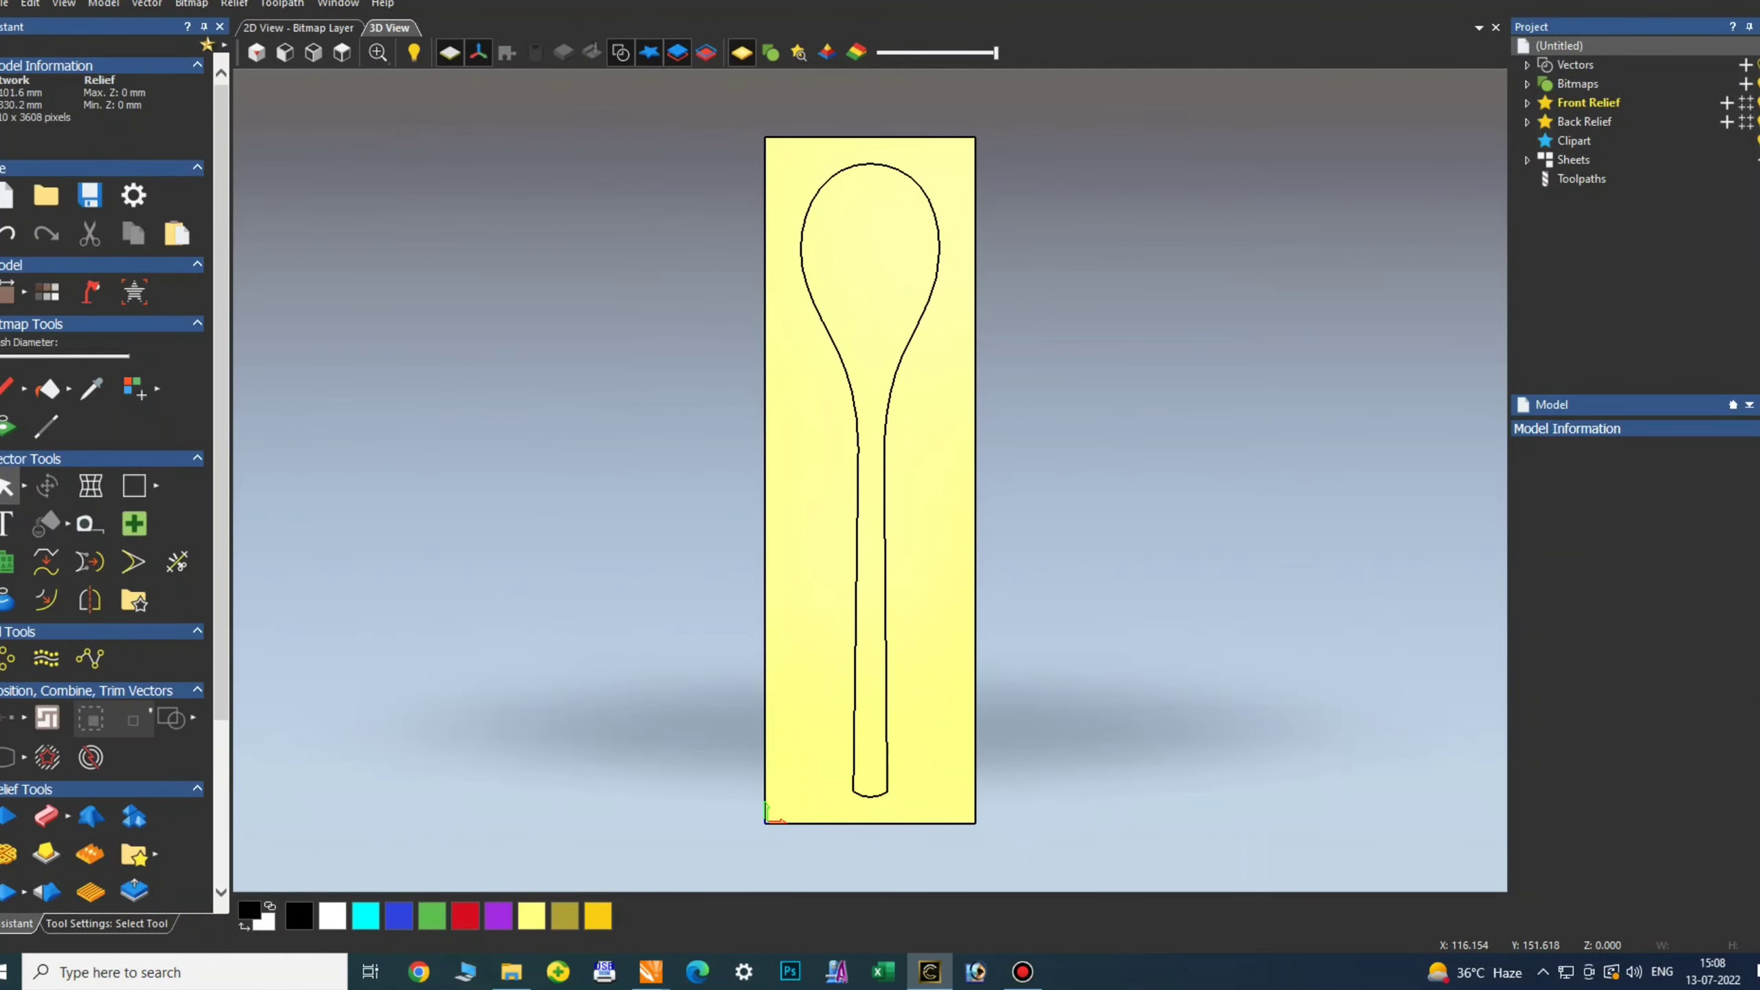
- Delete the rectangular border vector around the spoon outline
left_click(975, 499)
key("Delete")
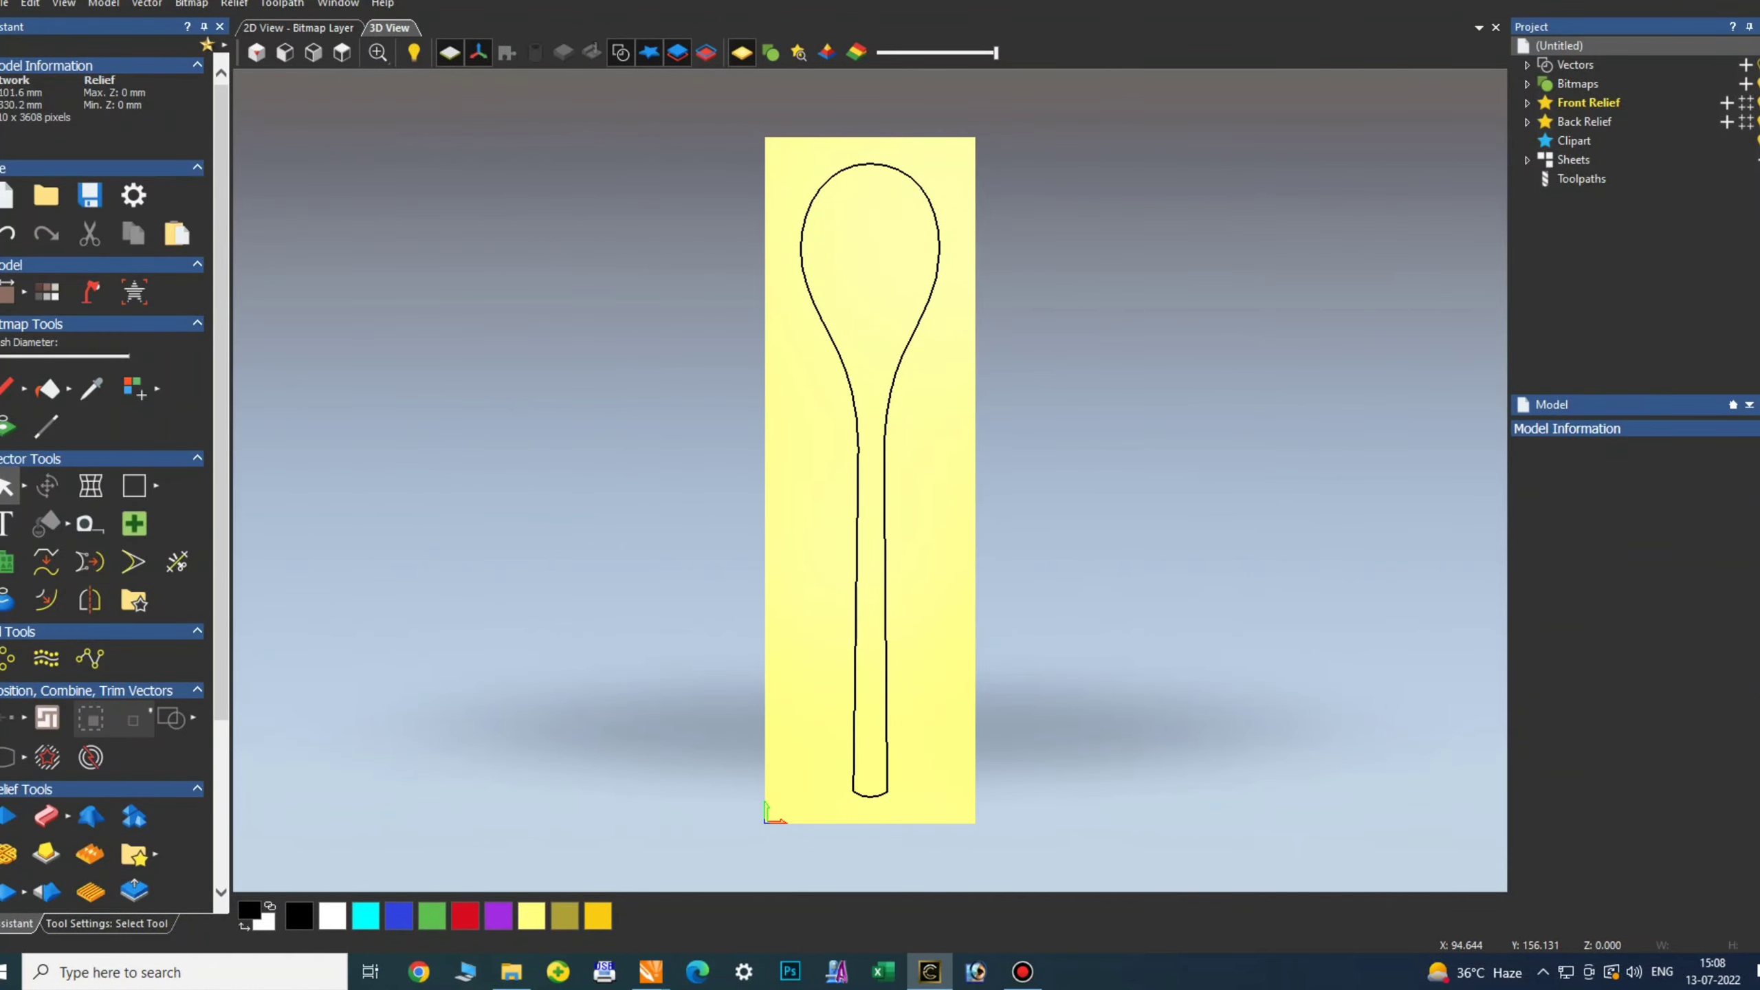
- Shape the spoon outline in an isometric view with a round profile hollowed at an angle of -56
left_click(886, 572)
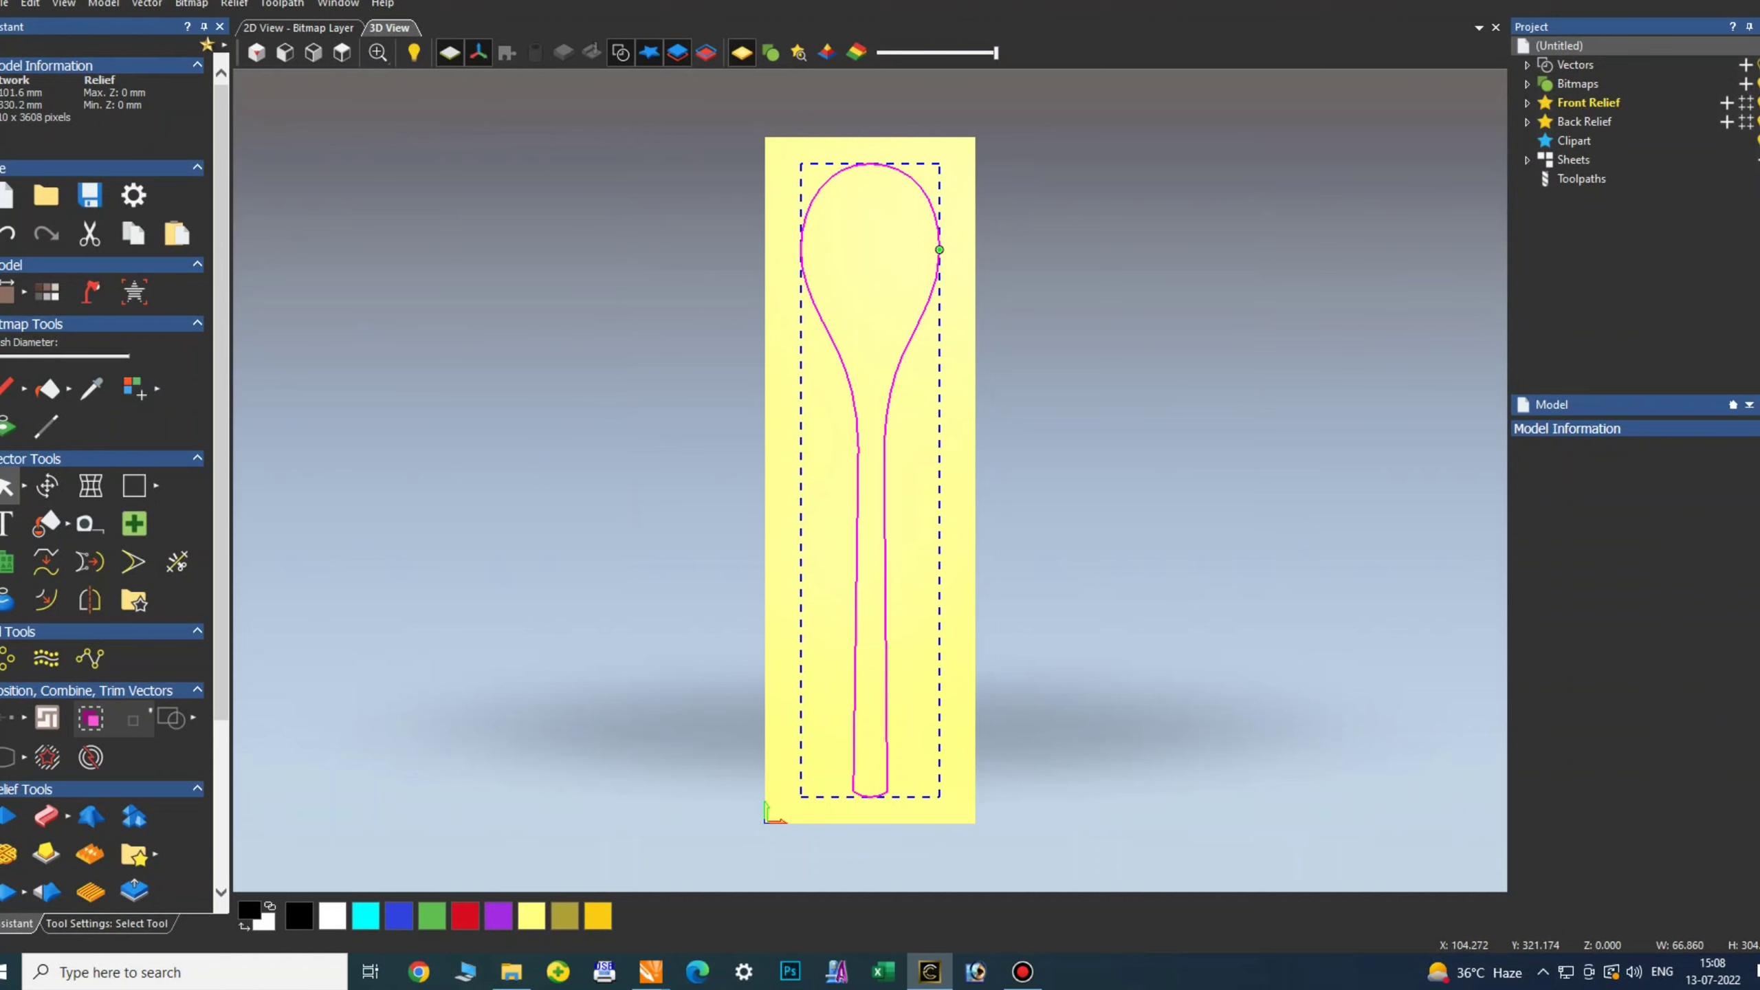
left_click(256, 53)
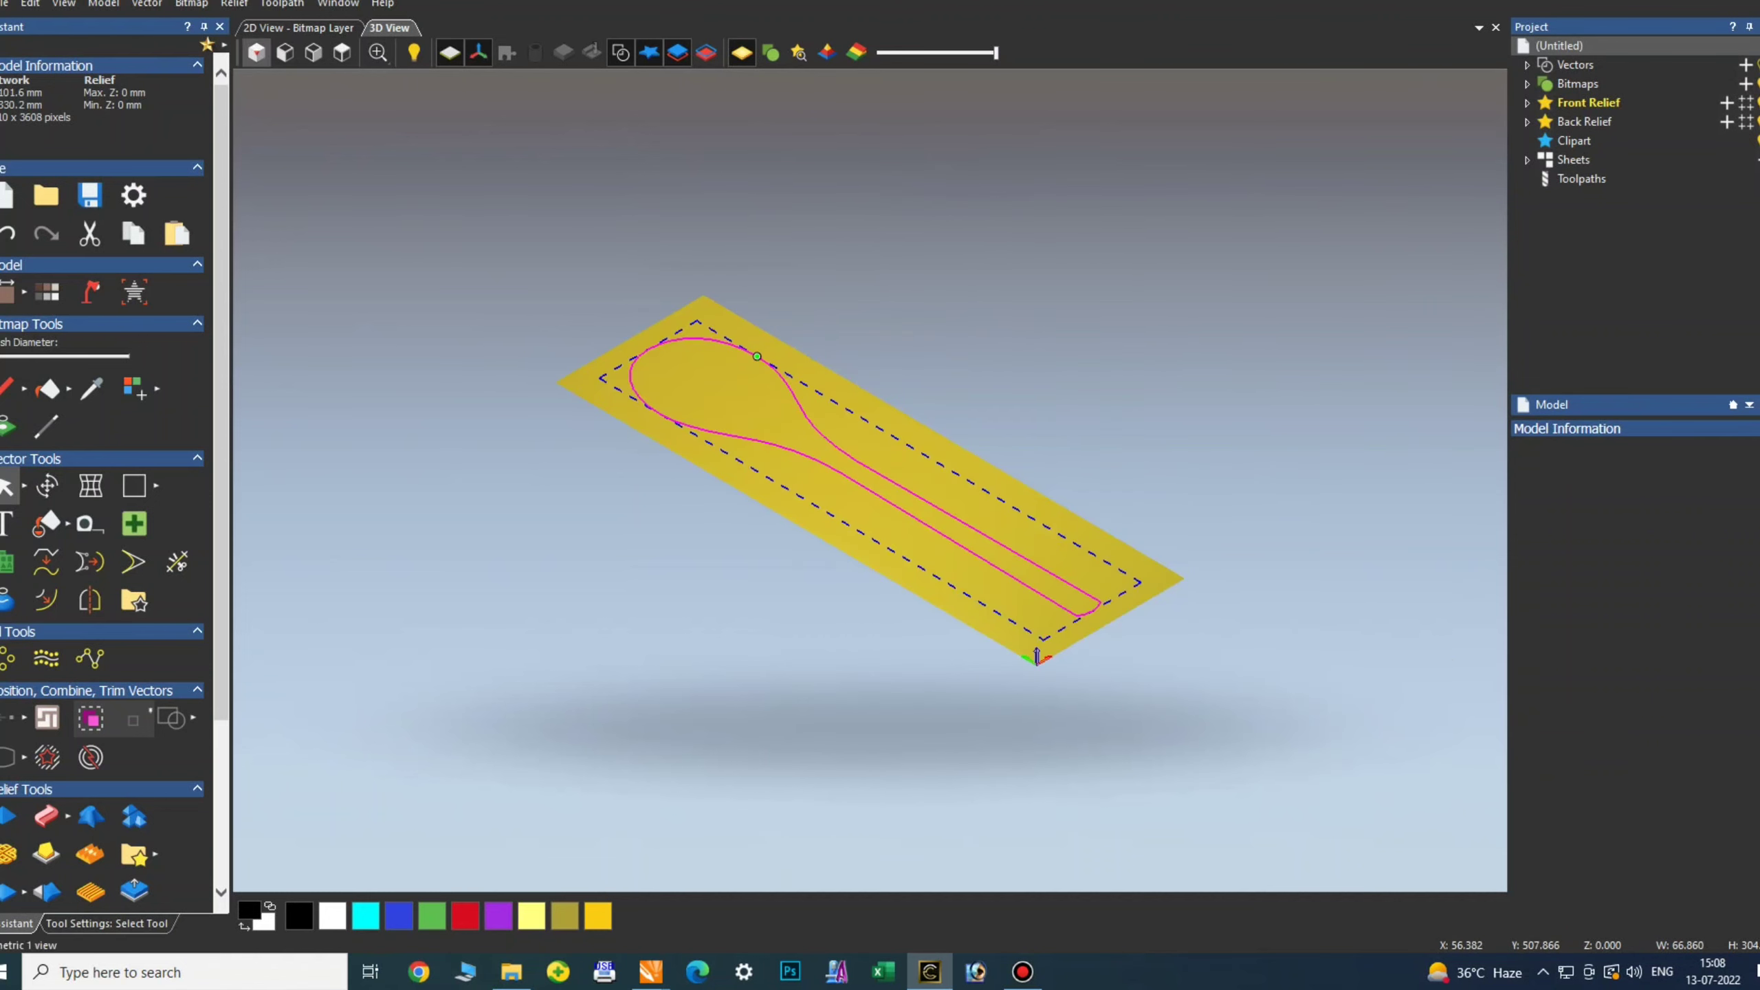
left_click(7, 817)
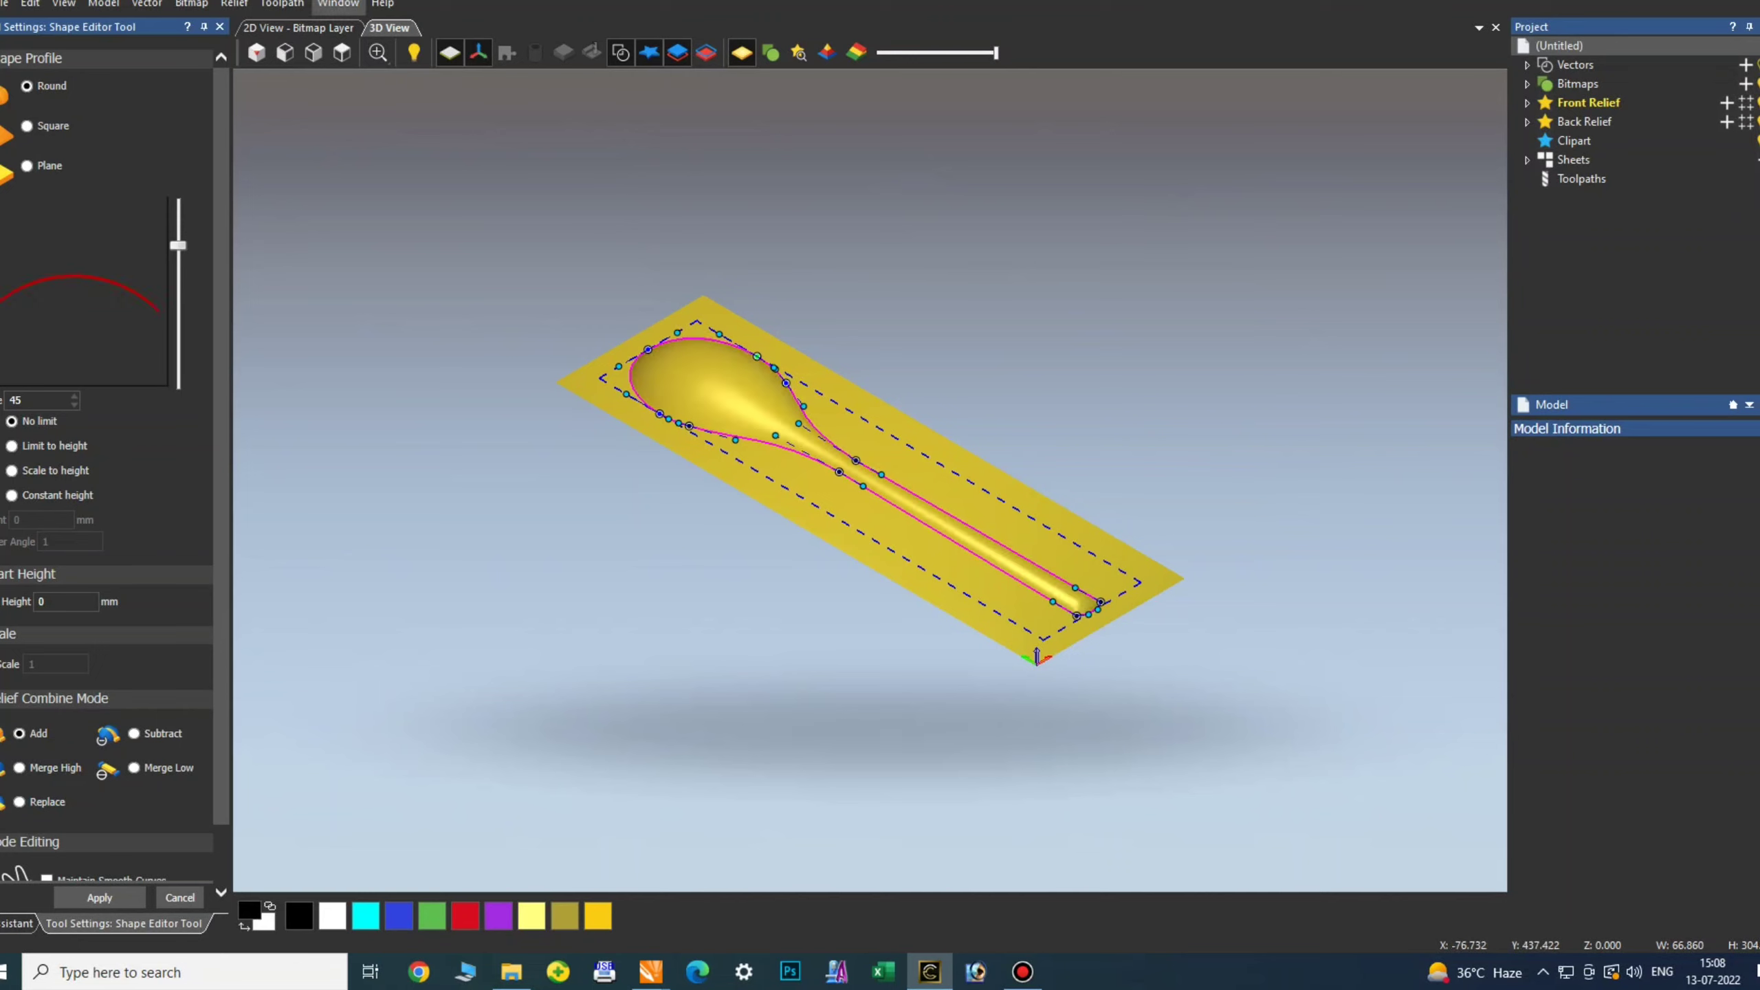
left_click_drag(178, 244, 178, 351)
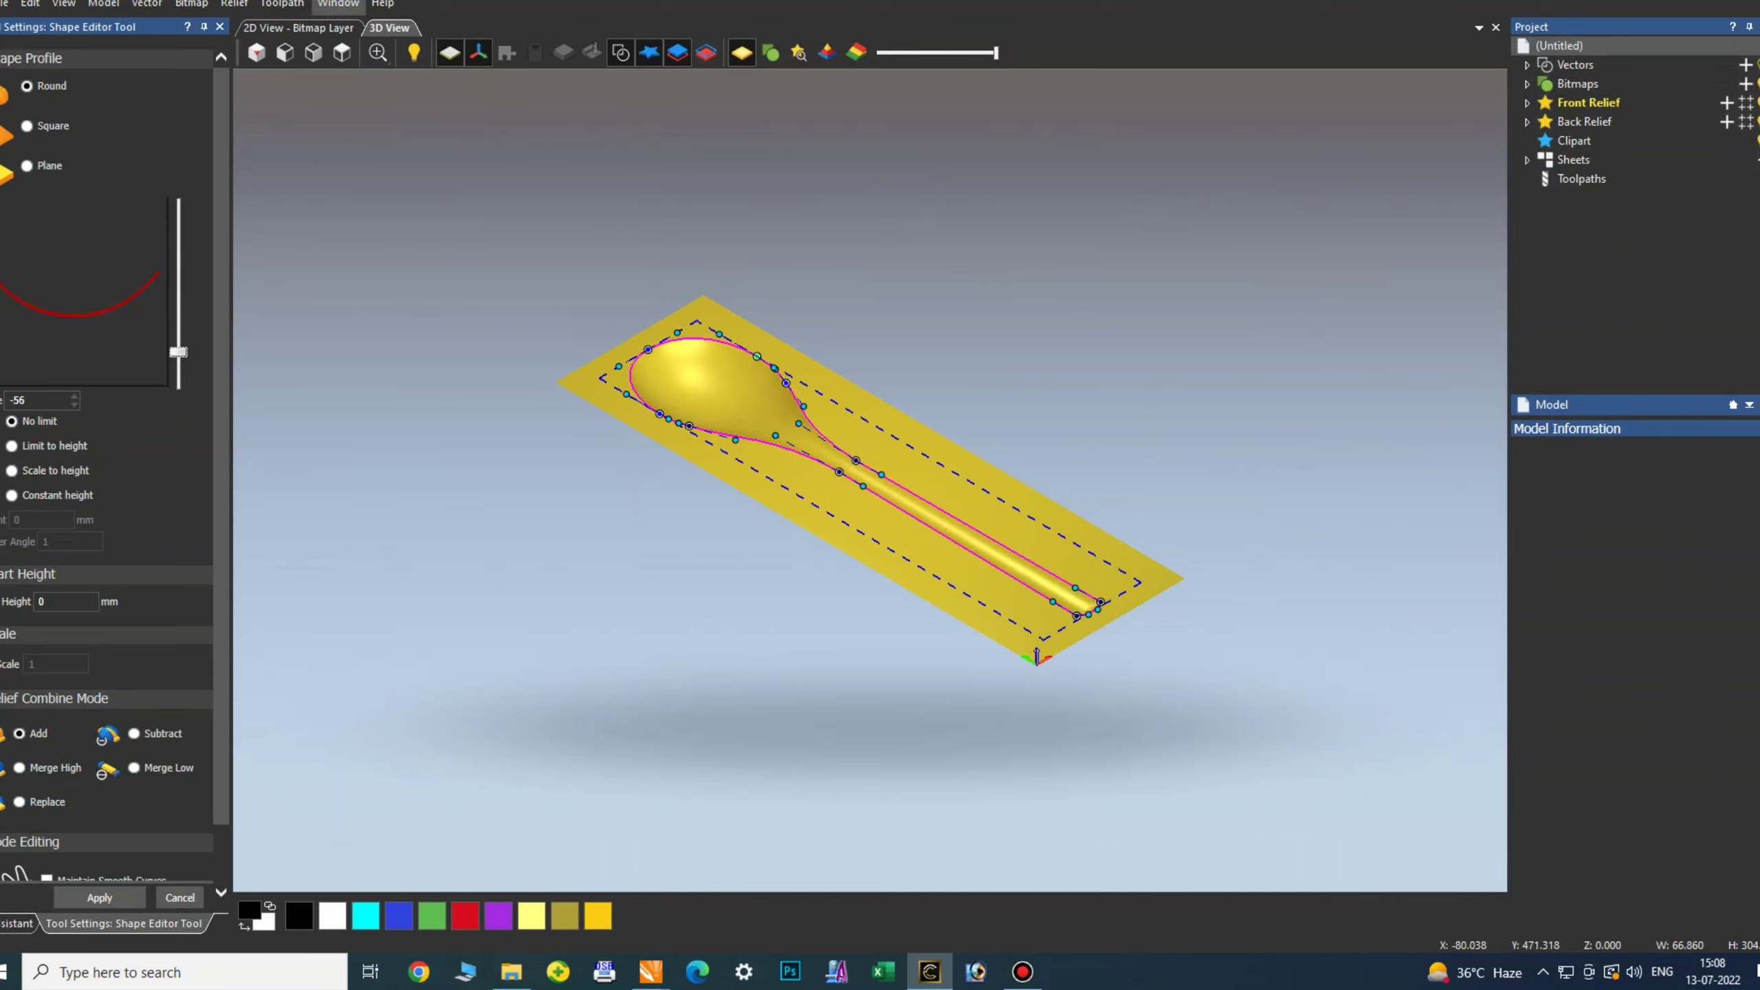
- Examine the hollowed spoon bowl and handle from several angles and at close range
scroll(178, 351, "down", 1)
left_click_drag(644, 596, 547, 523)
scroll(693, 468, "up", 3)
scroll(701, 465, "up", 2)
scroll(1019, 389, "up", 4)
left_click_drag(1019, 390, 1066, 499)
scroll(873, 541, "down", 5)
left_click_drag(873, 541, 1060, 416)
scroll(804, 444, "up", 5)
left_click_drag(804, 444, 610, 638)
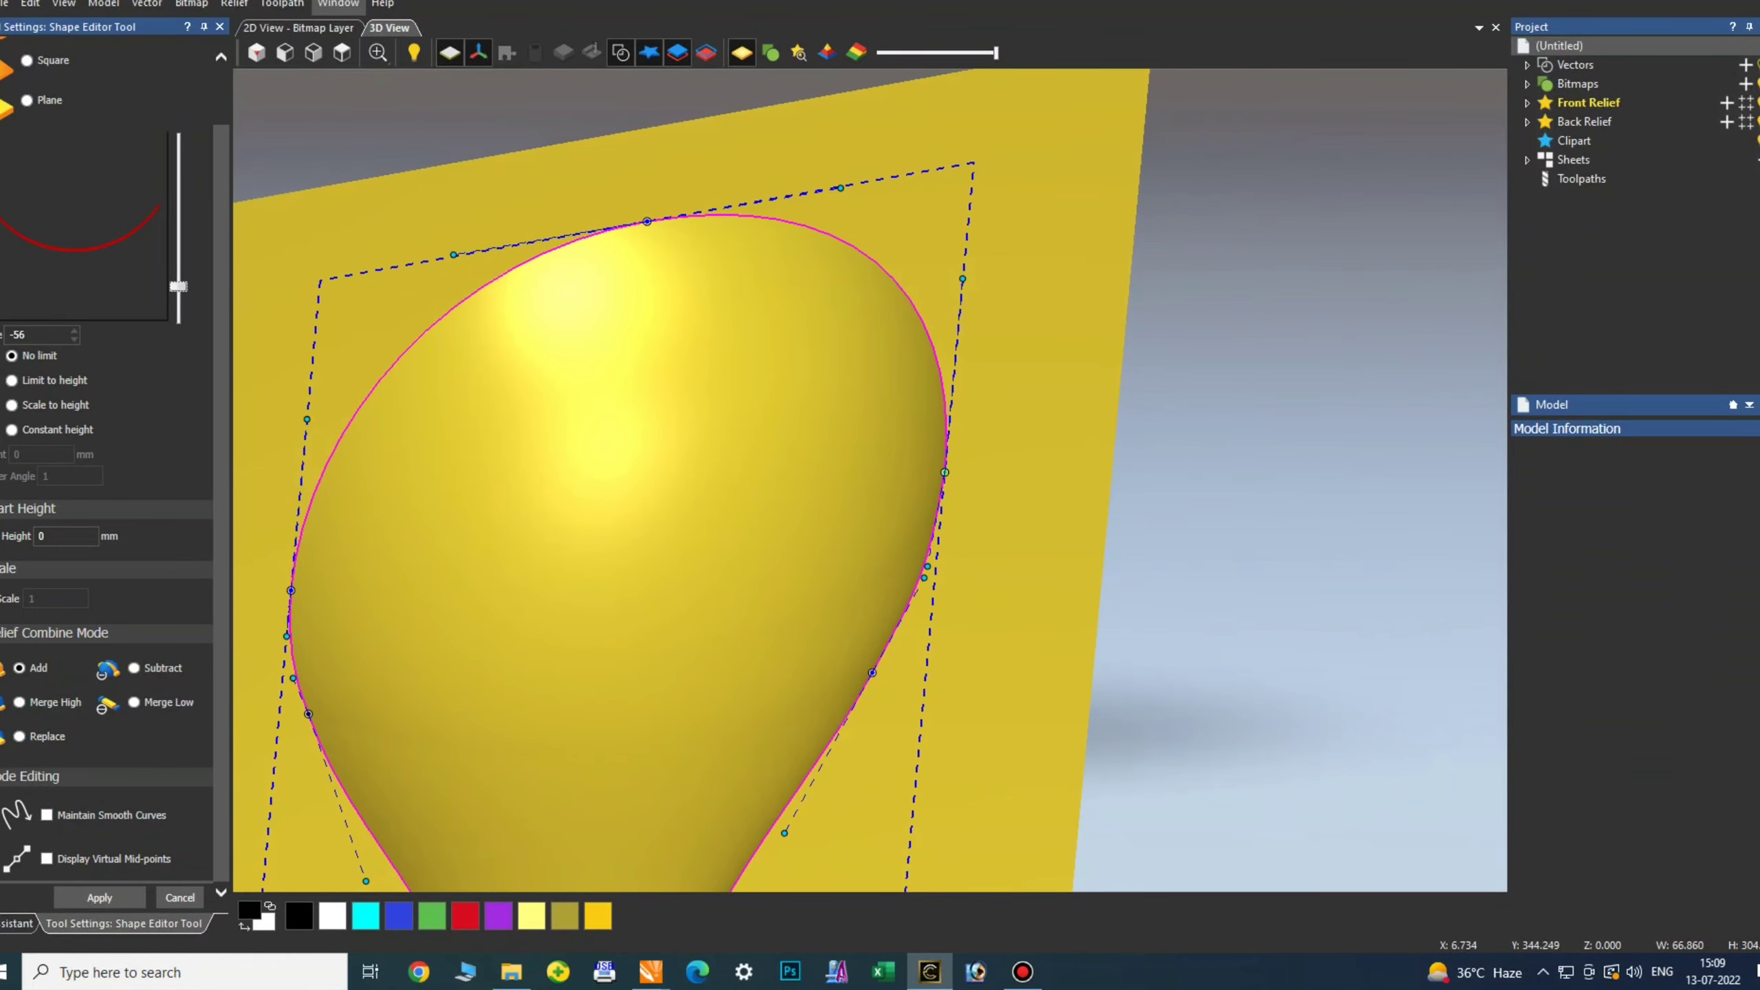
- Deepen the spoon's round profile to an angle of -81, add it to the relief and close the shape editor
left_click(257, 53)
scroll(769, 389, "up", 3)
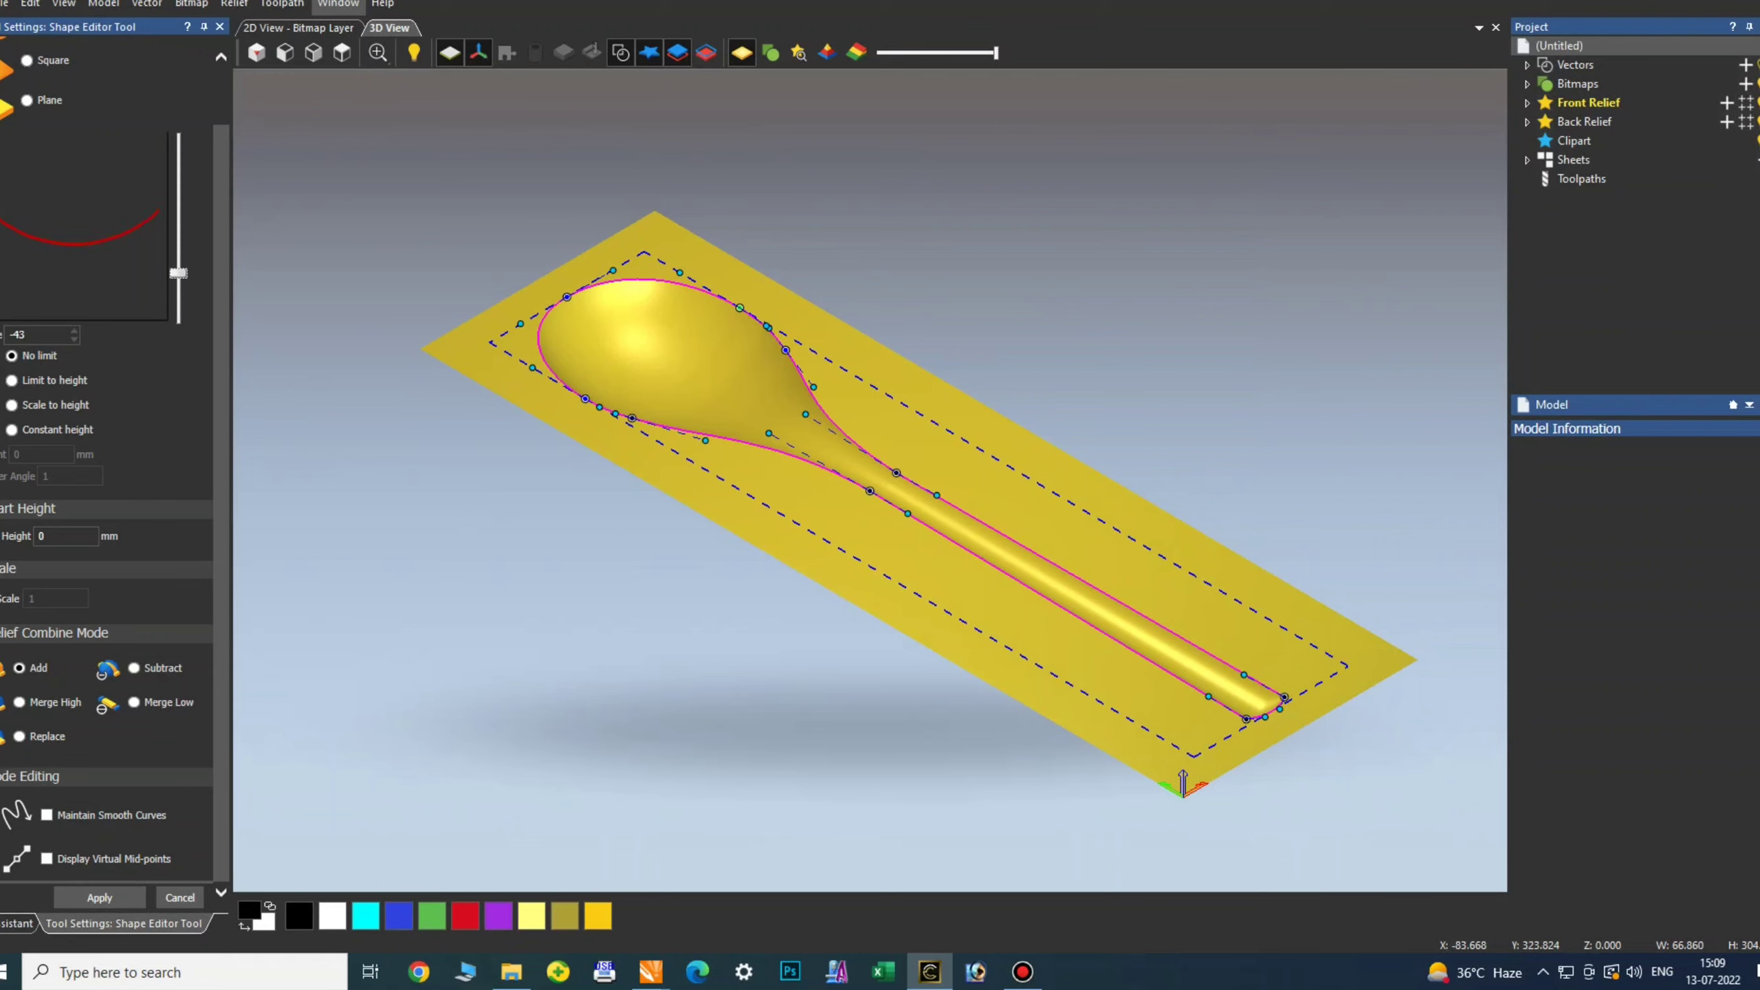
left_click_drag(178, 272, 178, 312)
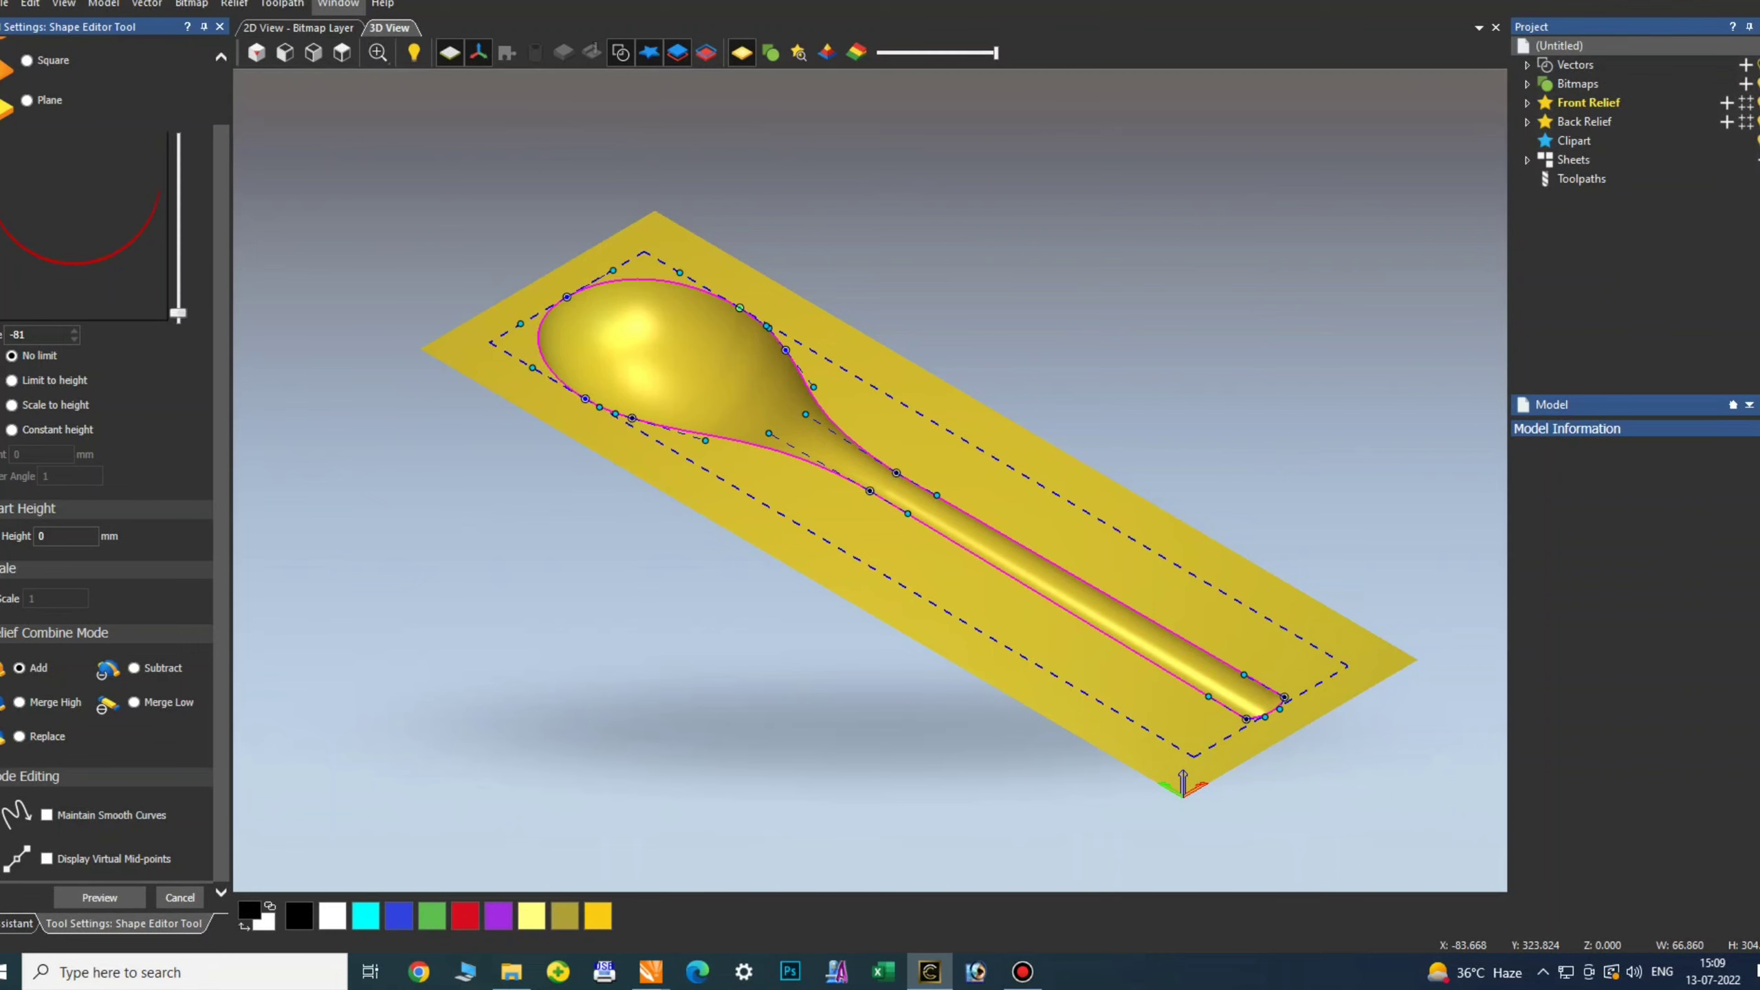
left_click(219, 27)
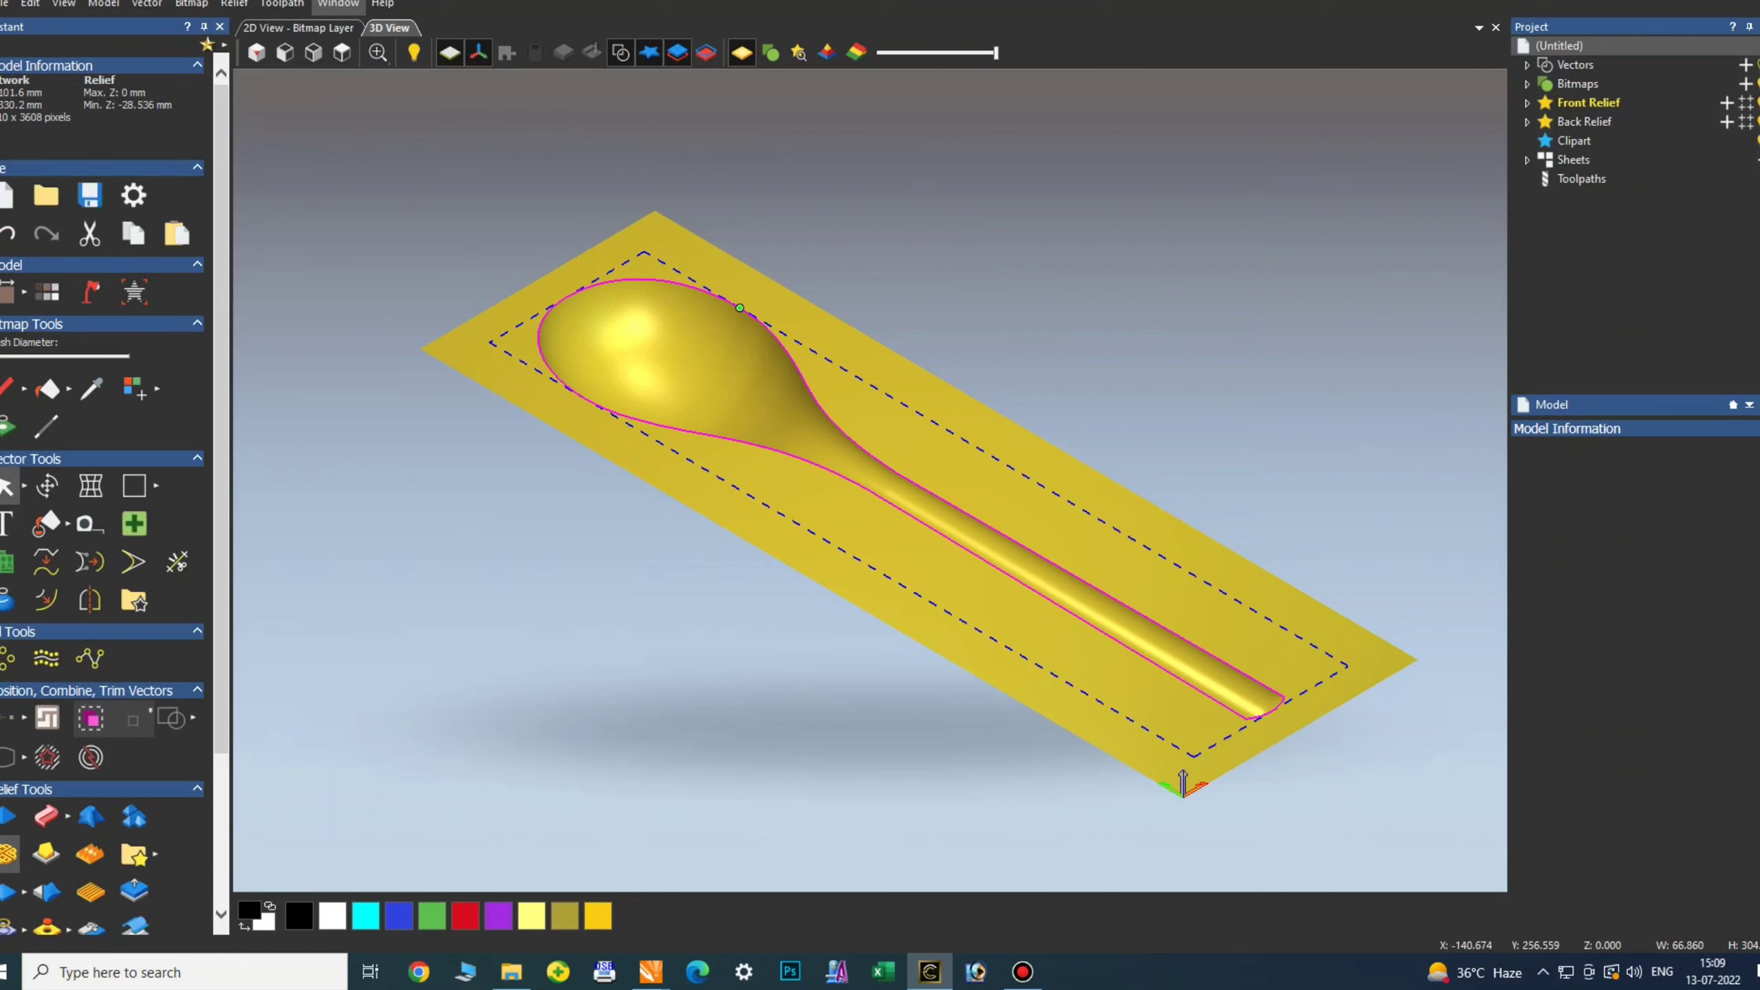
- Scale the spoon relief to a height of 25 mm
left_click(134, 891)
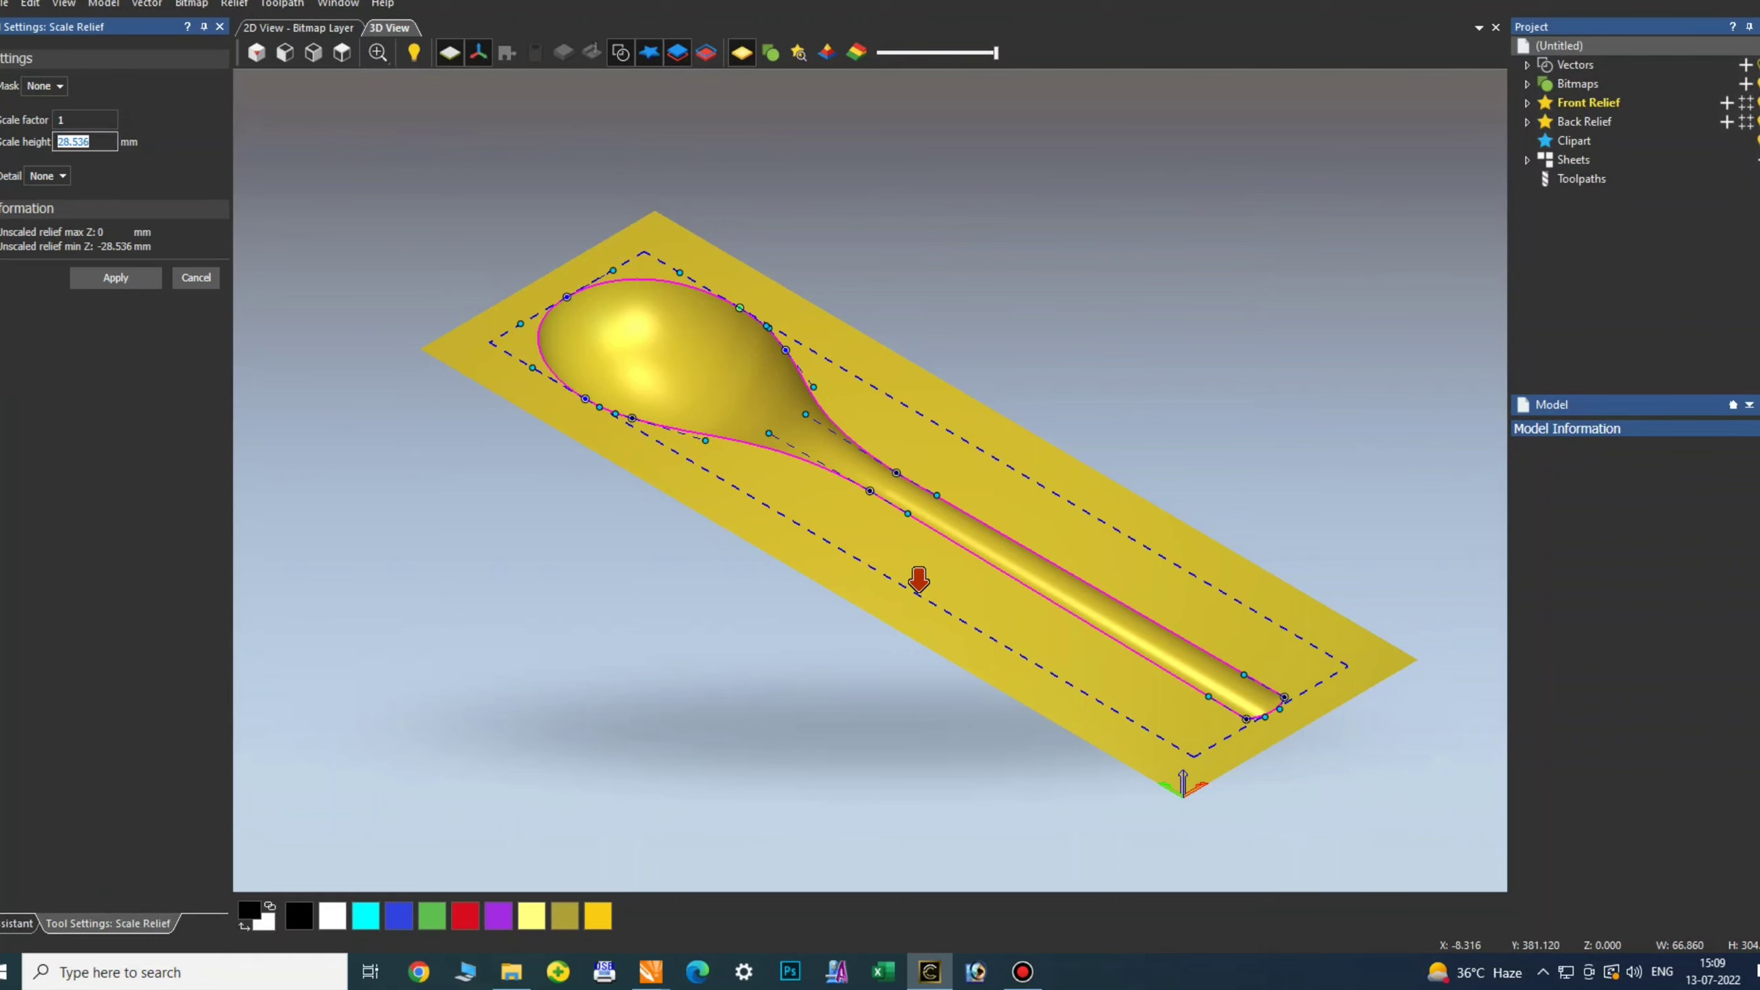
type("1")
key("Return")
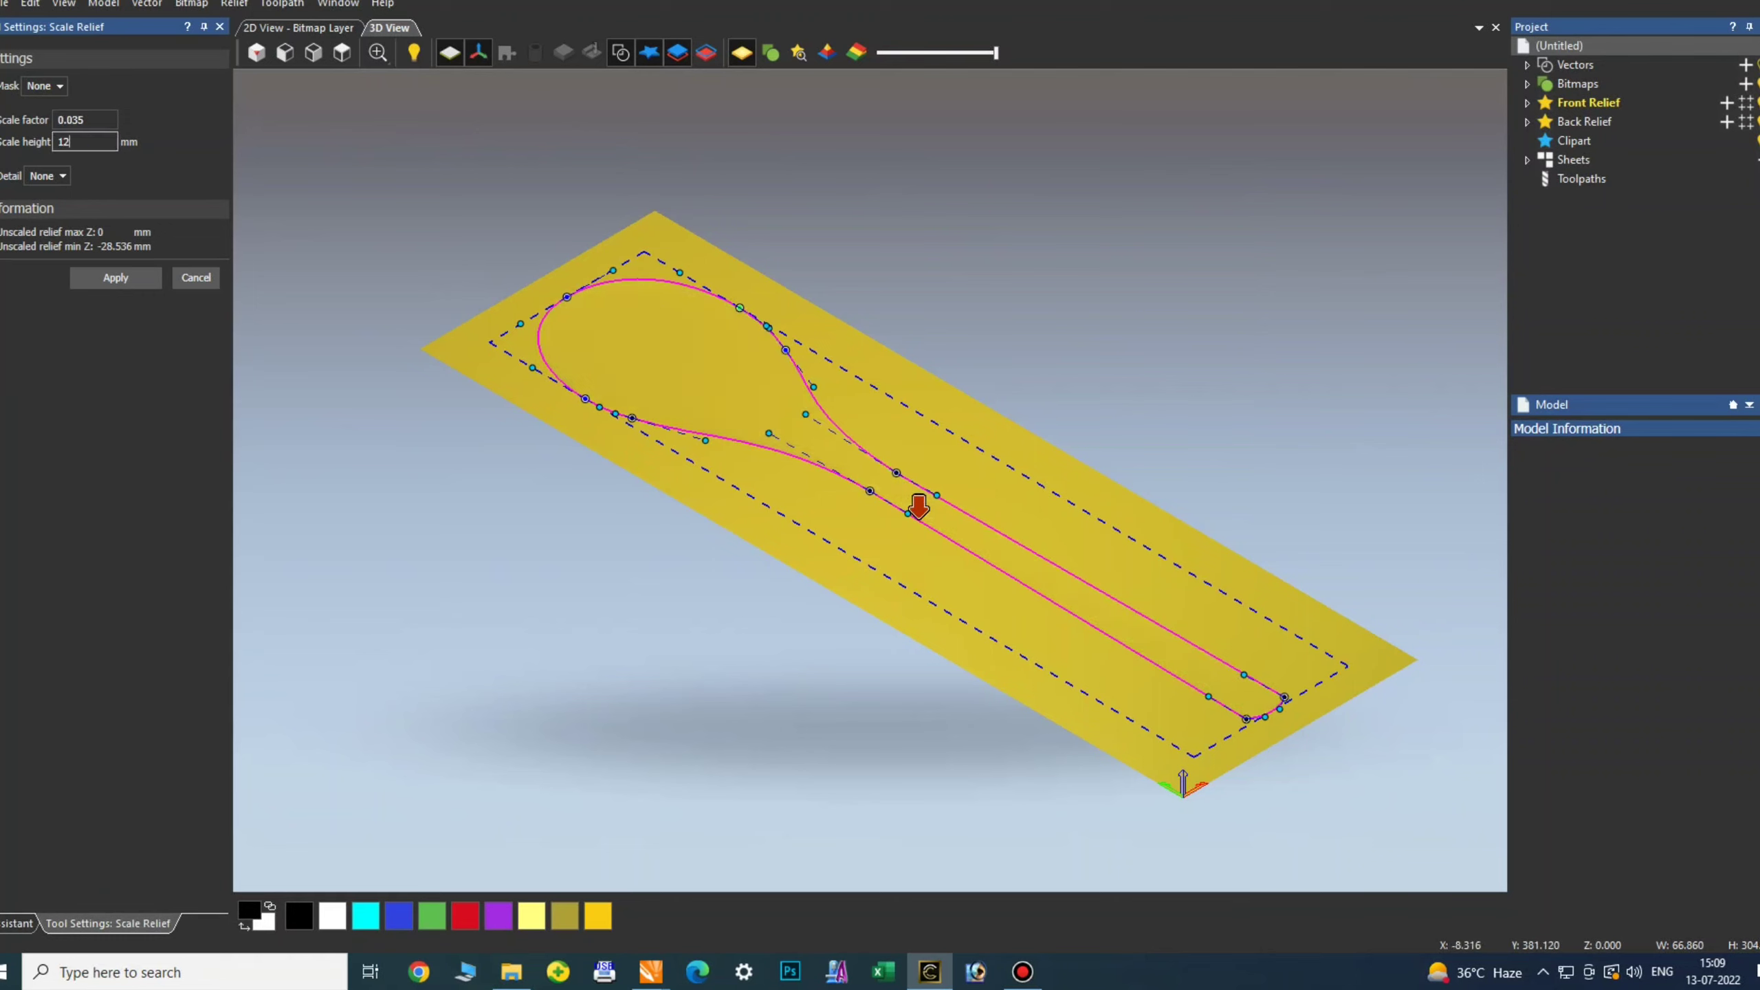
type("2")
key("Return")
key("BackSpace")
type("25")
key("Return")
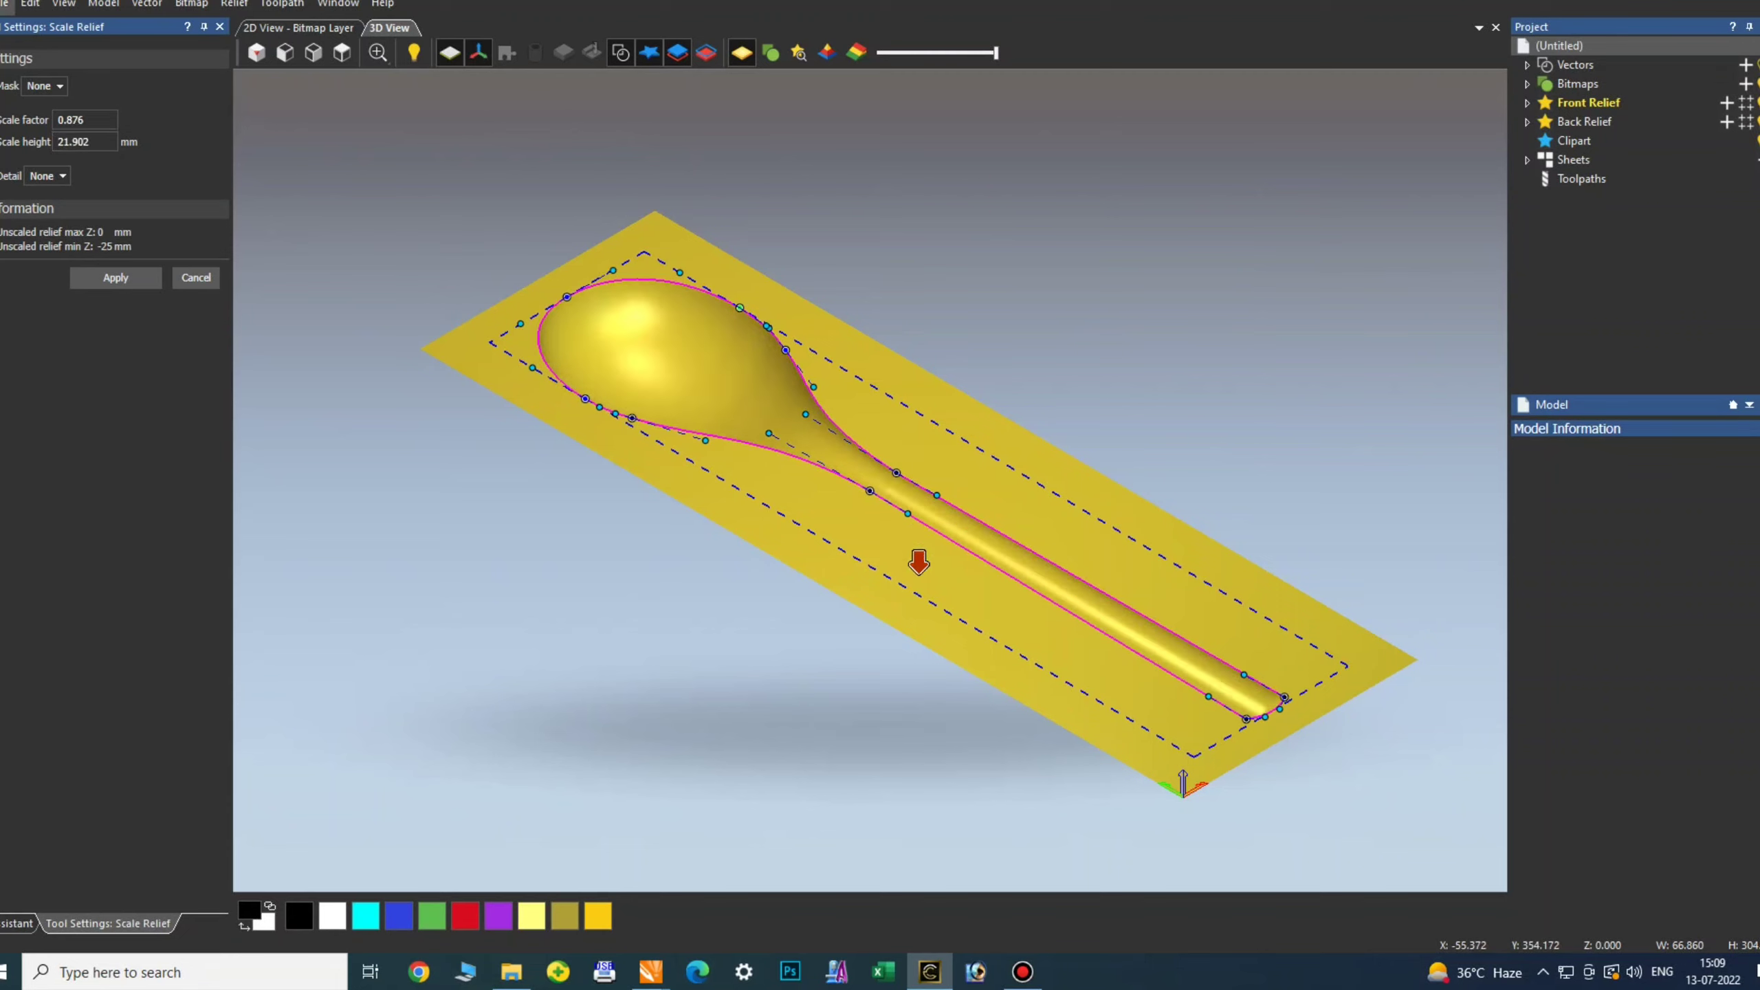
type("25")
key("Return")
- Copy the spoon outline vector and paste a duplicate of it in place over the relief, working in the top view
scroll(758, 350, "up", 3)
mouse_move(758, 350)
left_mouse_down()
mouse_move(812, 424)
mouse_move(731, 477)
mouse_move(1026, 487)
mouse_move(1109, 409)
mouse_move(1213, 356)
mouse_move(1202, 444)
mouse_move(1199, 302)
mouse_move(1108, 284)
mouse_move(997, 541)
mouse_move(1196, 617)
mouse_move(1000, 357)
mouse_move(888, 254)
mouse_move(854, 485)
mouse_move(865, 506)
mouse_move(979, 471)
left_mouse_up()
left_click(342, 53)
scroll(910, 347, "up", 3)
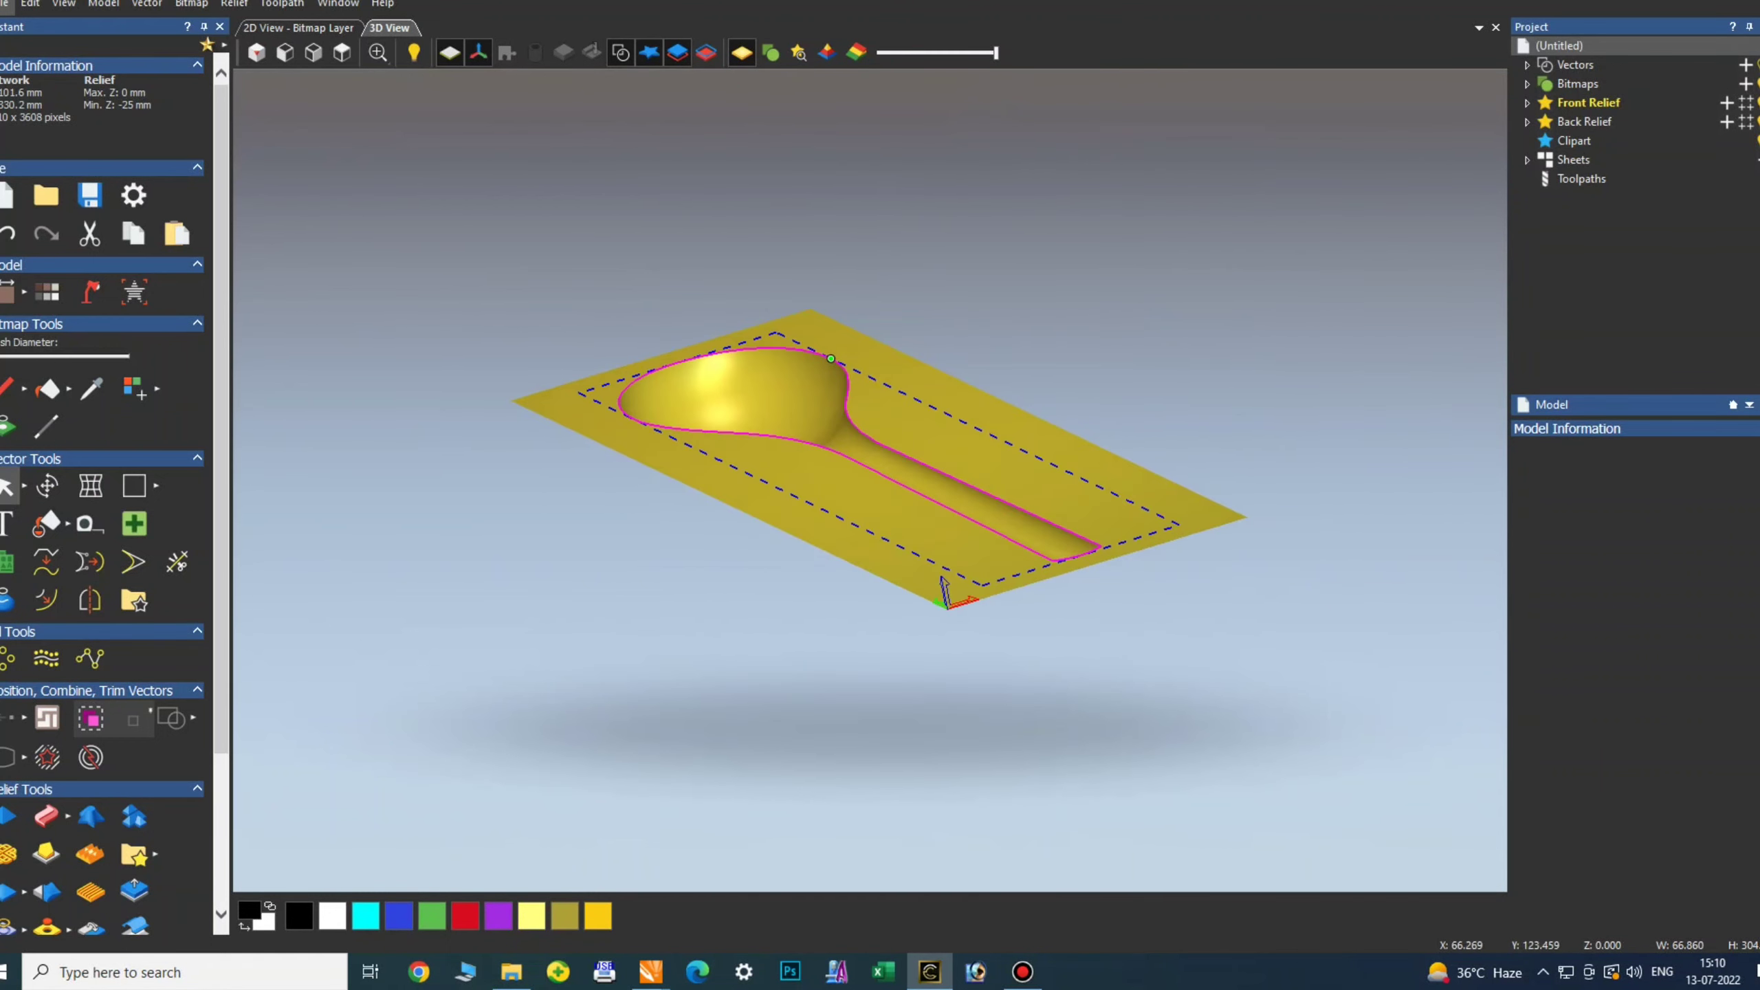
left_click_drag(943, 581, 757, 882)
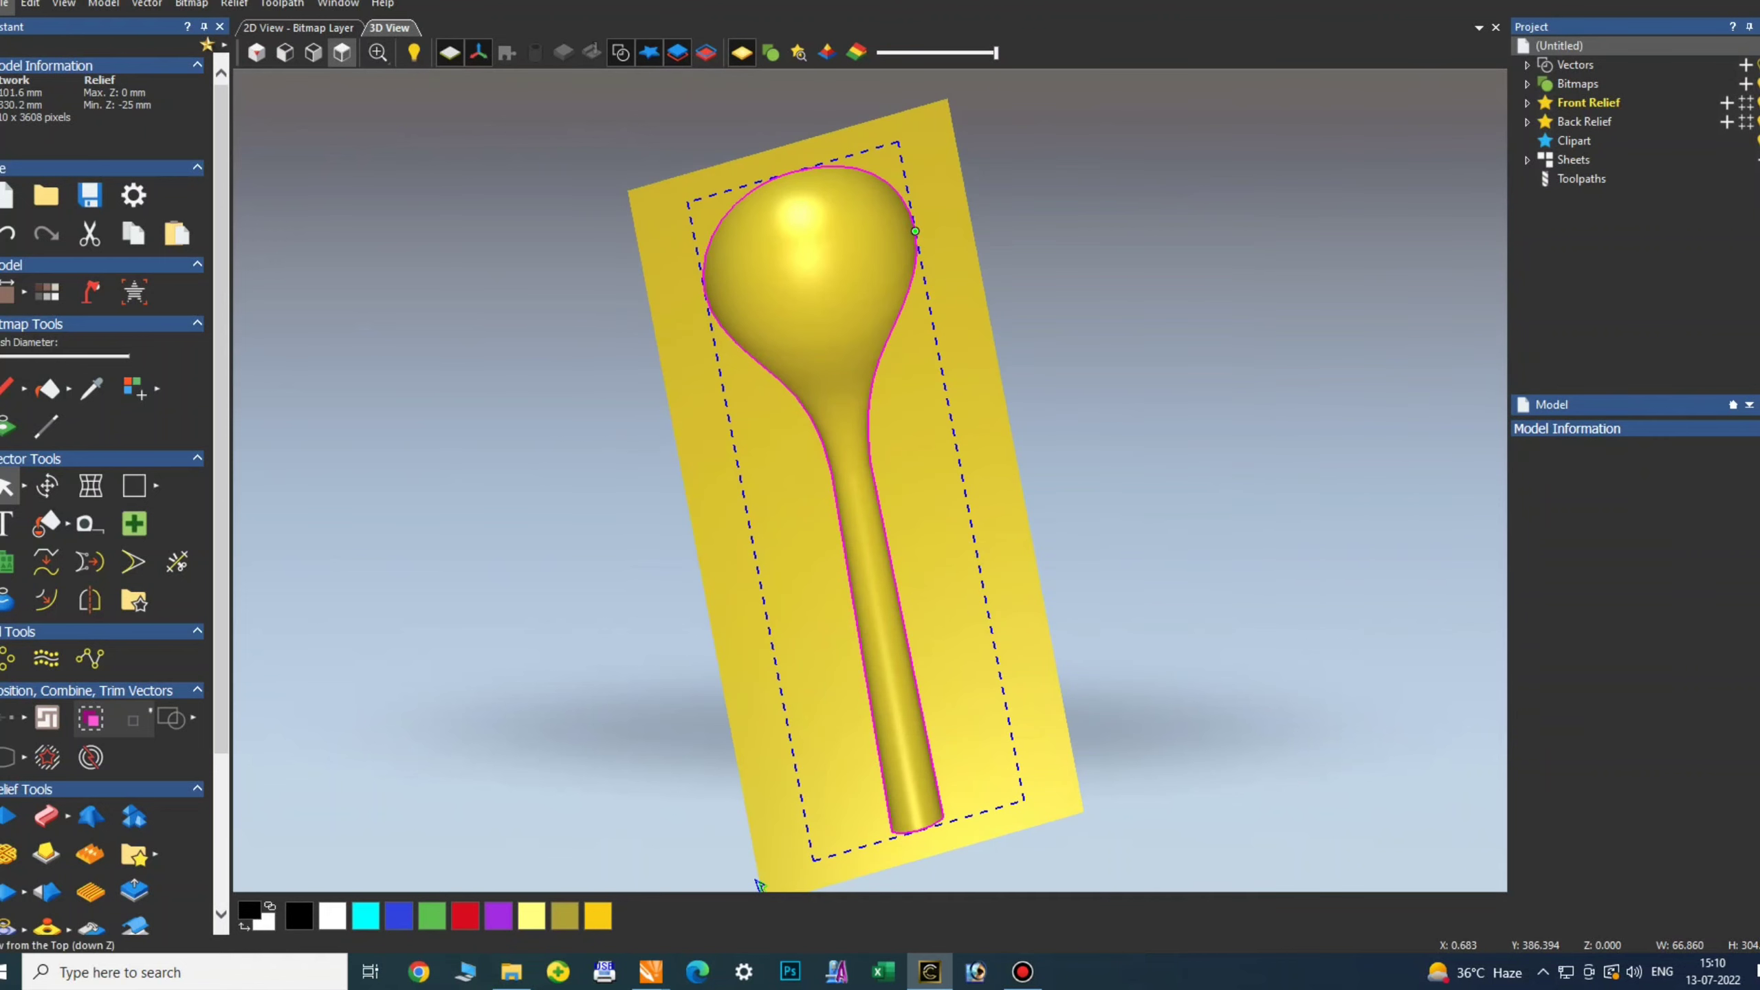
left_click(342, 53)
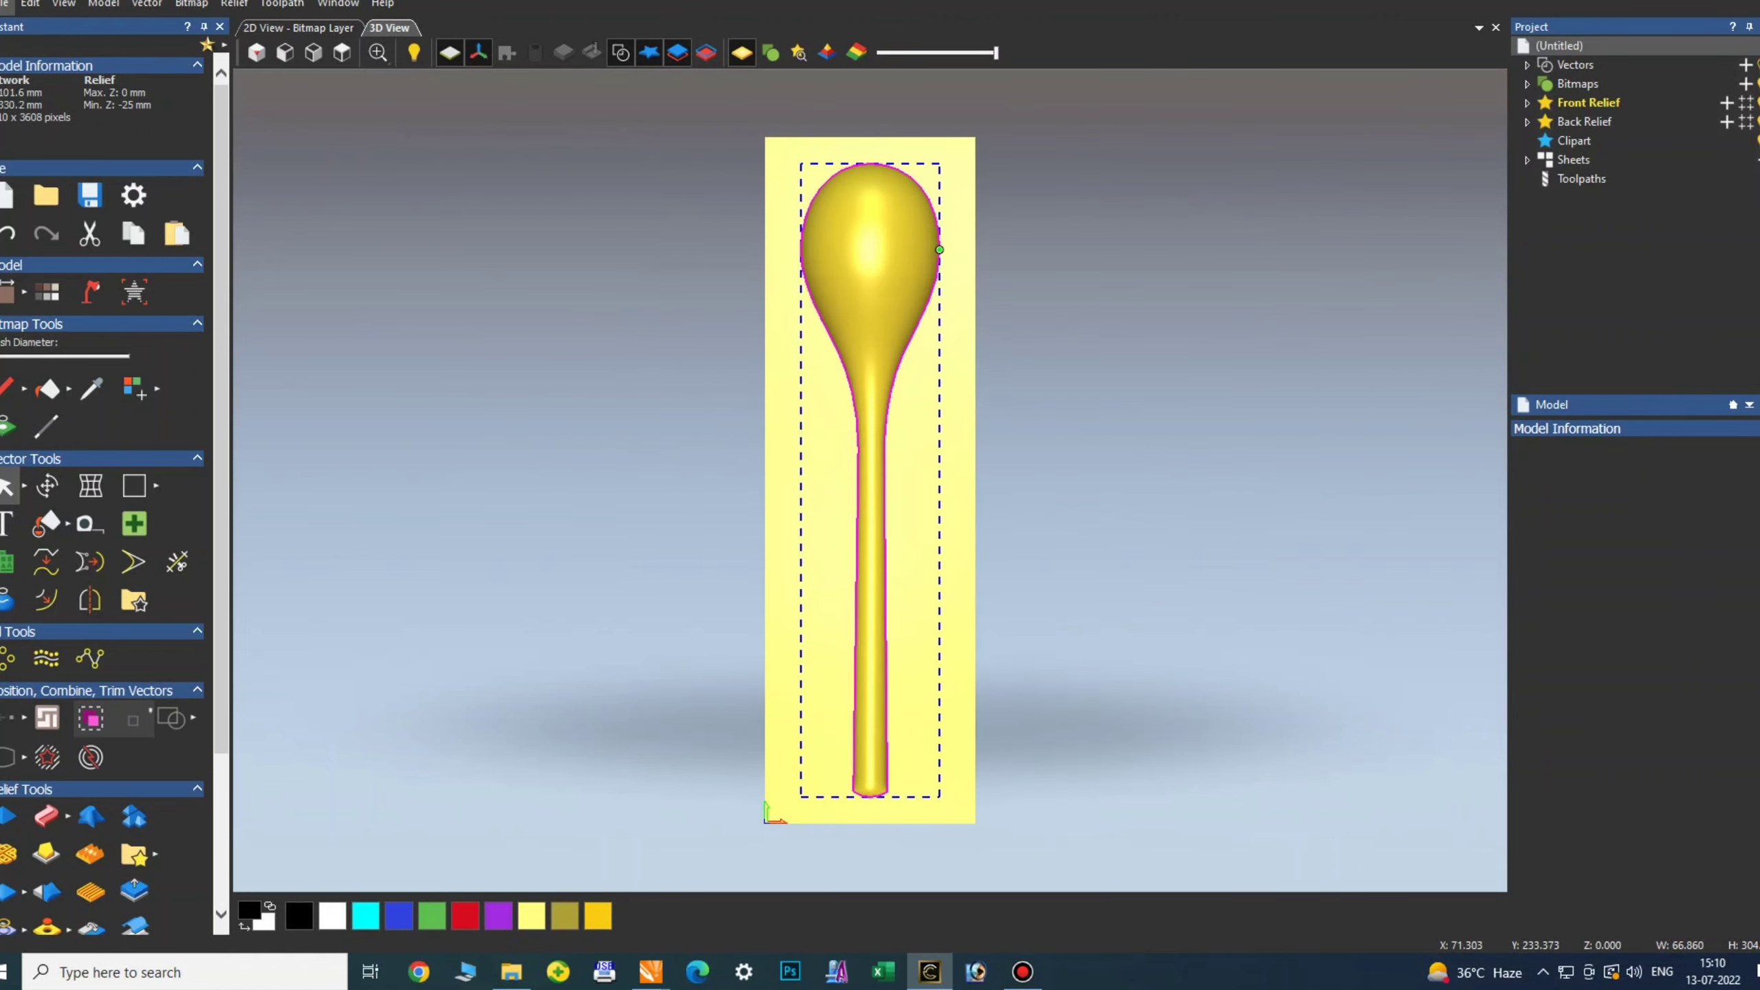
scroll(940, 250, "up", 3)
right_click(863, 392)
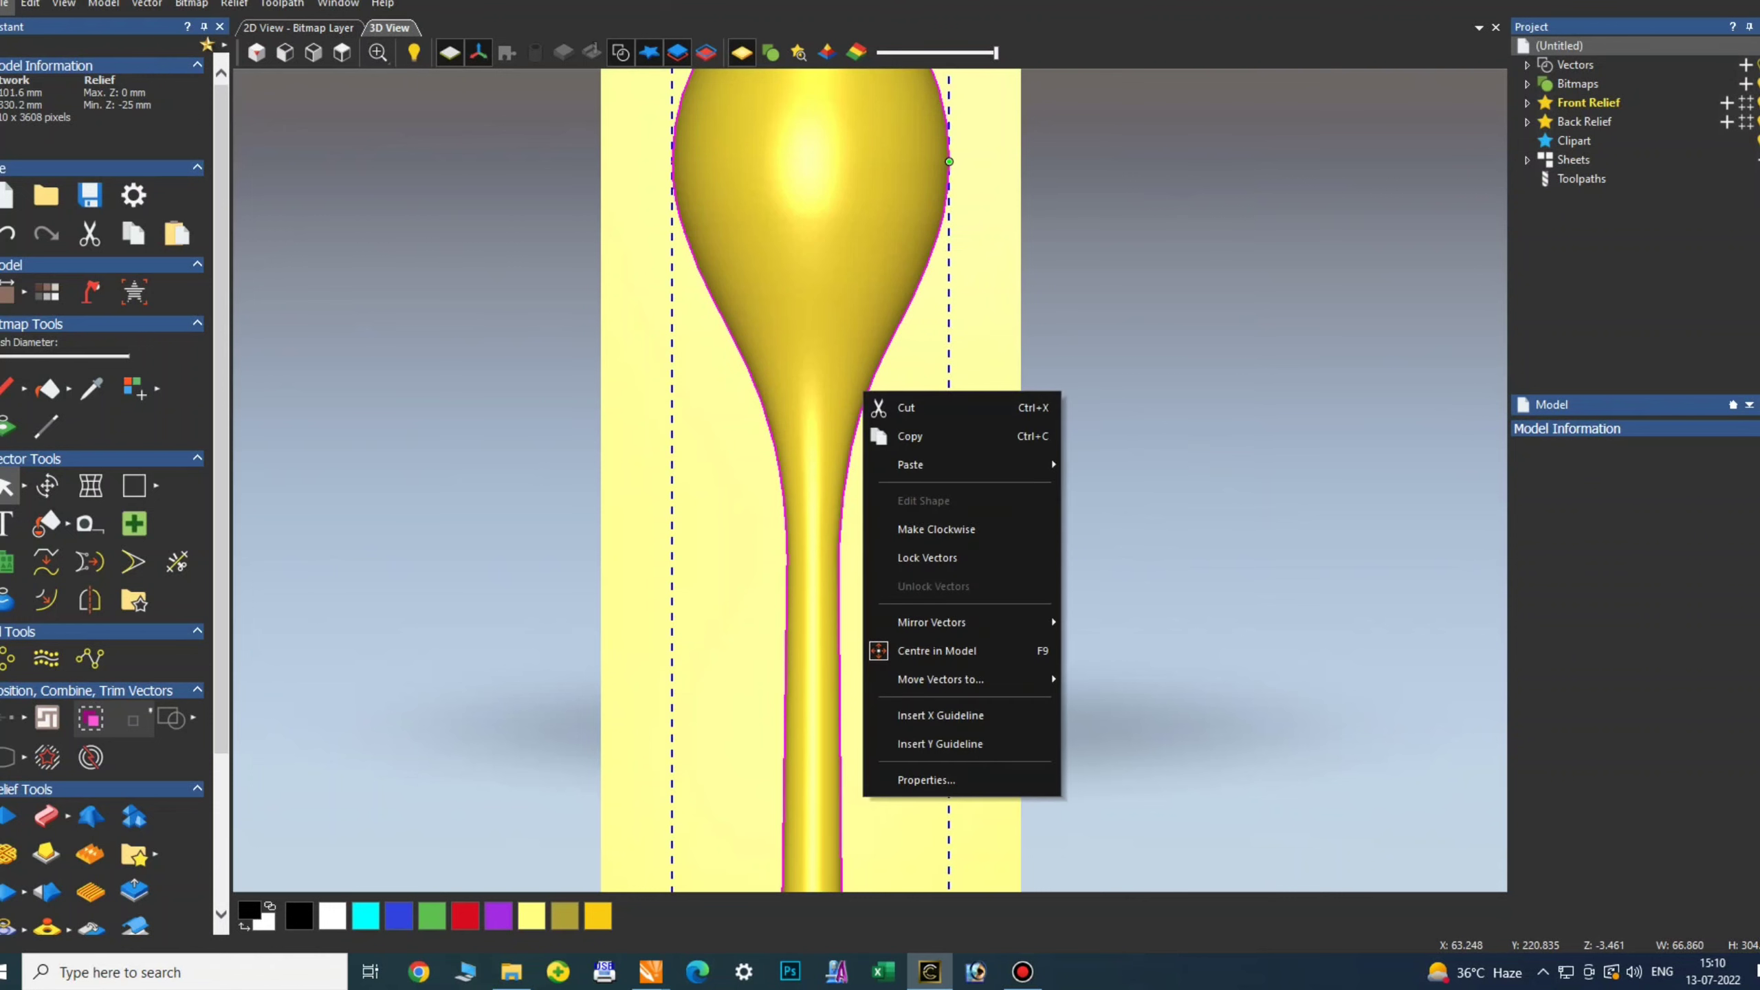
left_click(909, 435)
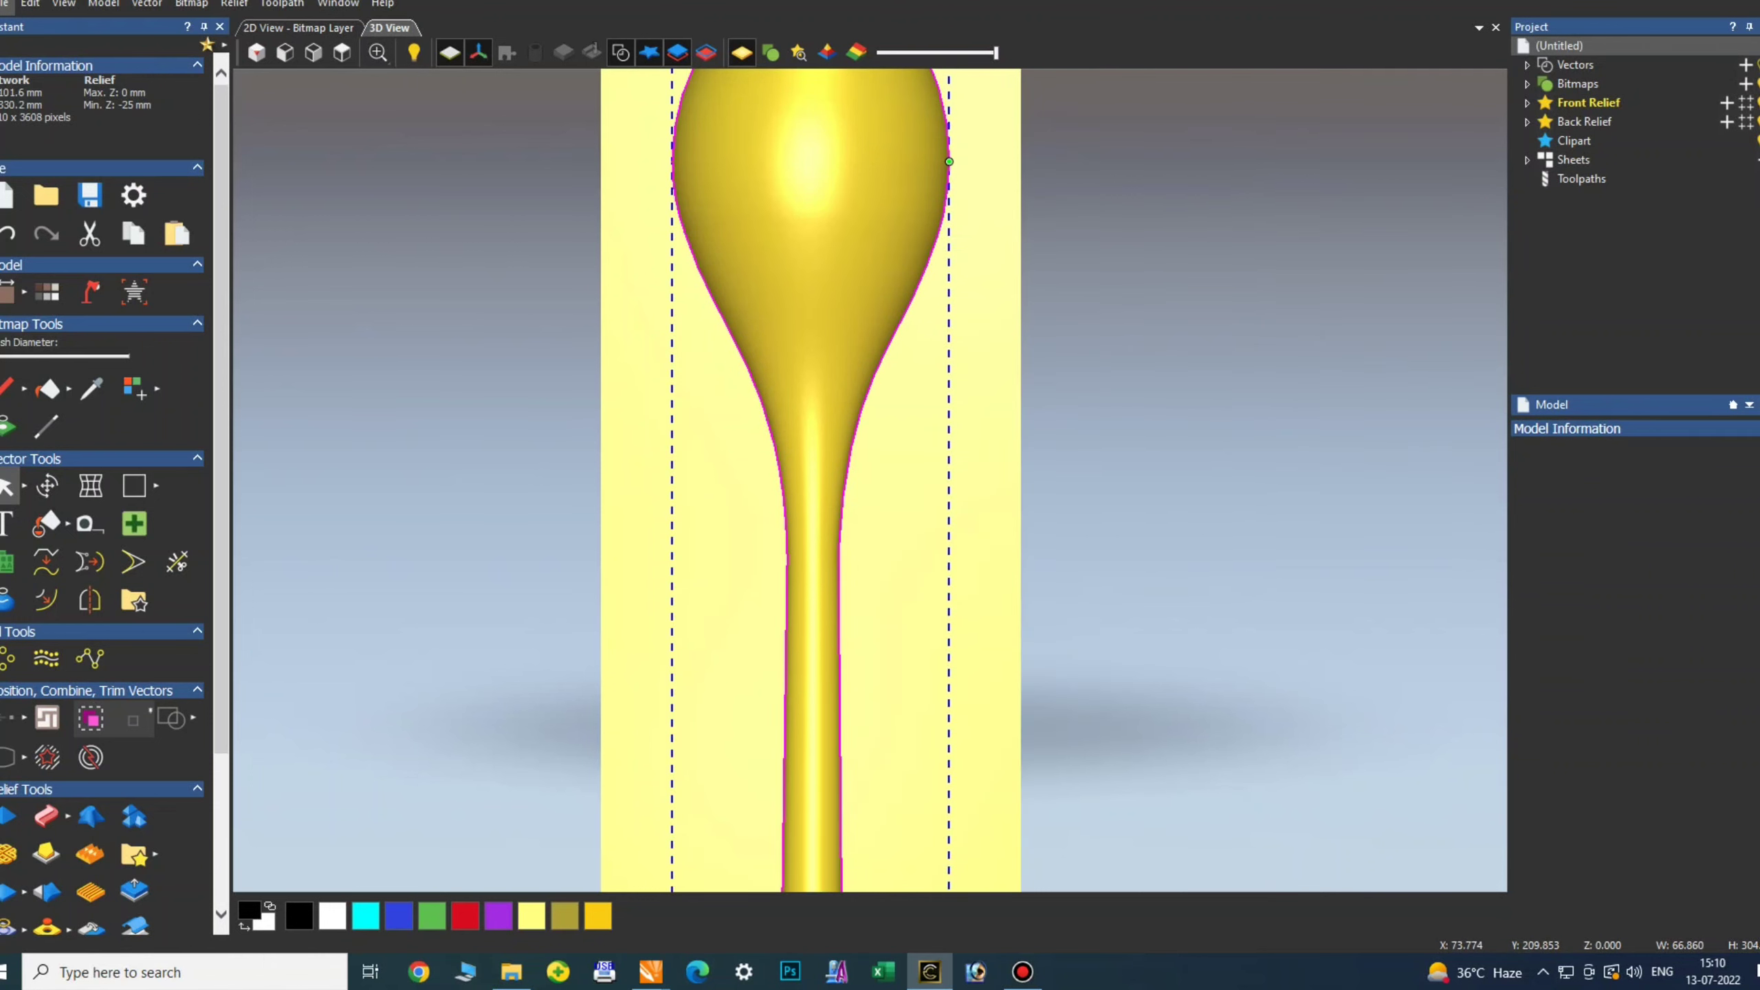
right_click(904, 437)
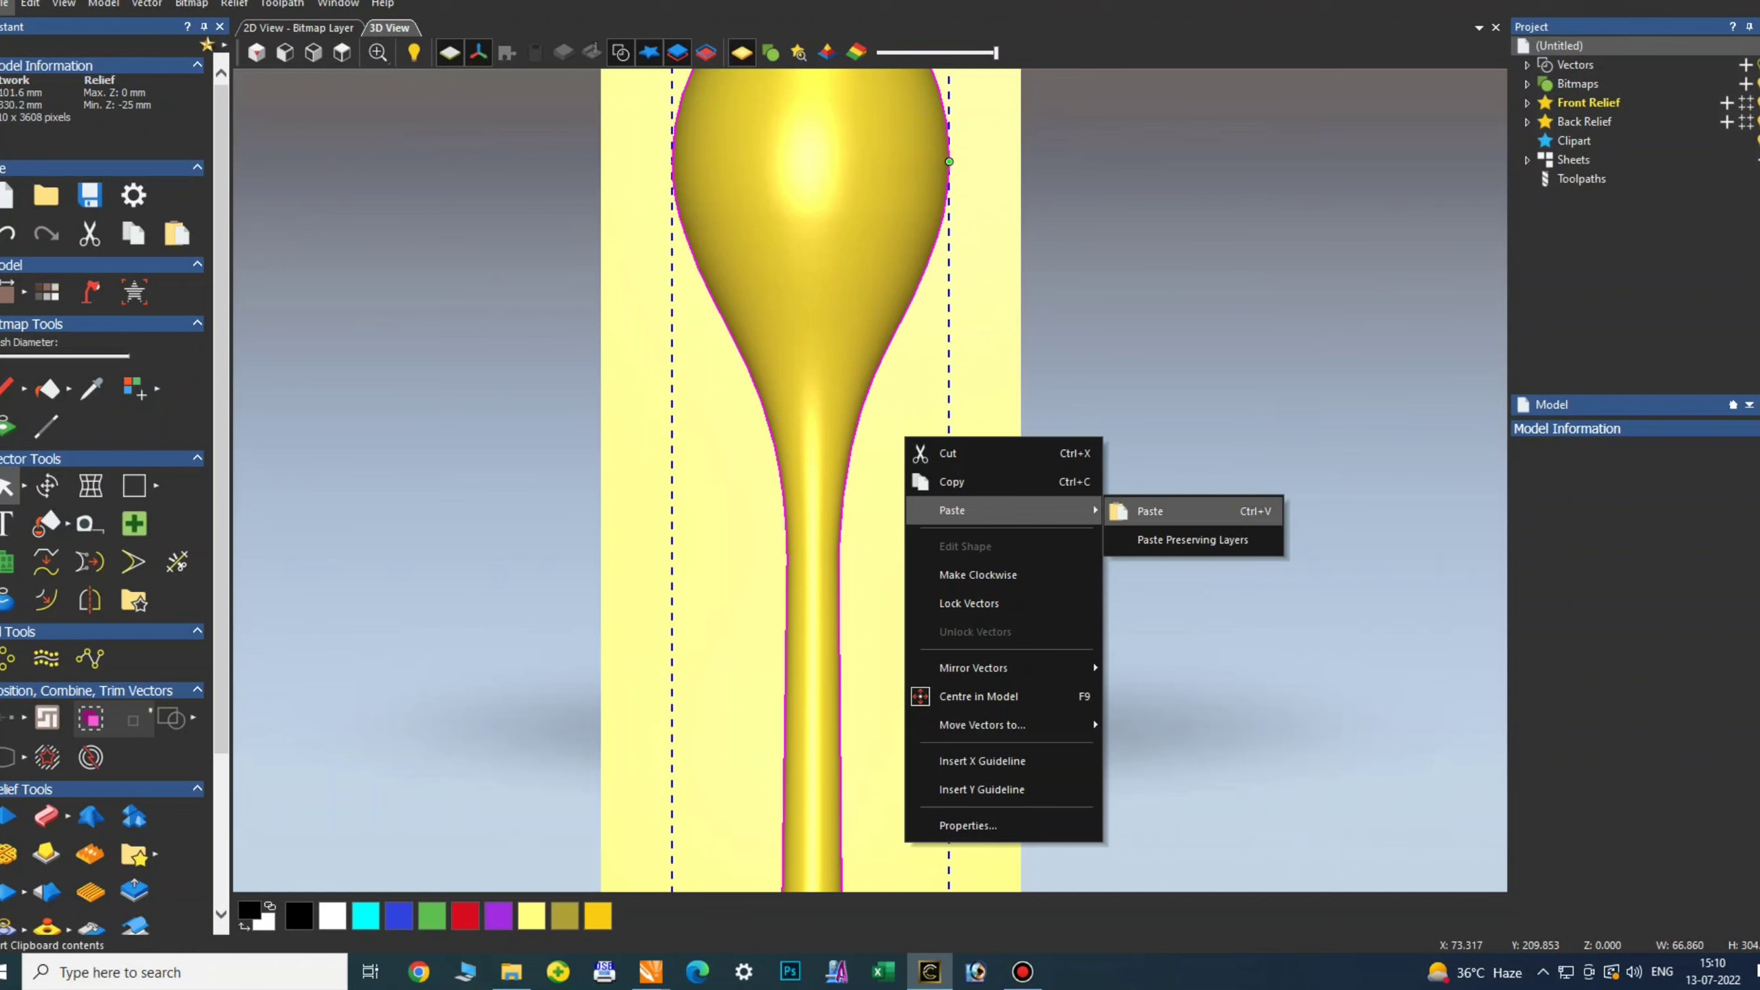
left_click(1150, 512)
- Cut the spoon outline at the two neck nodes in node editing, separating the handle from the bowl
left_click(776, 545)
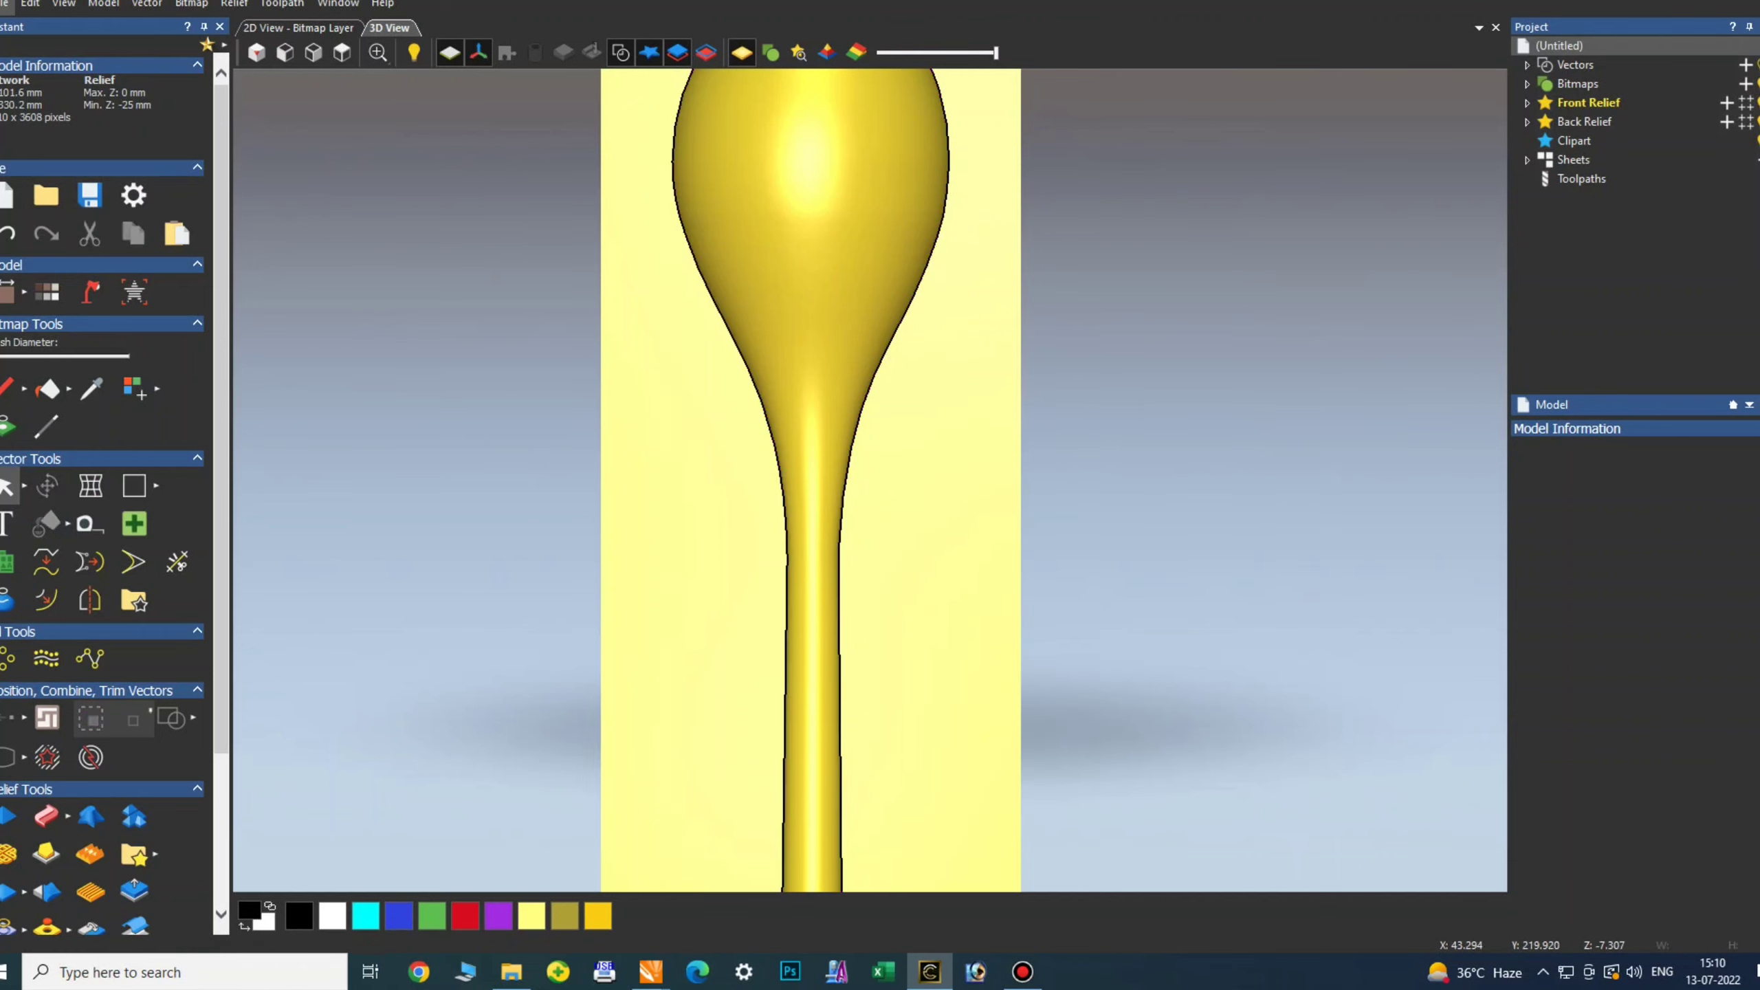
left_click(787, 548)
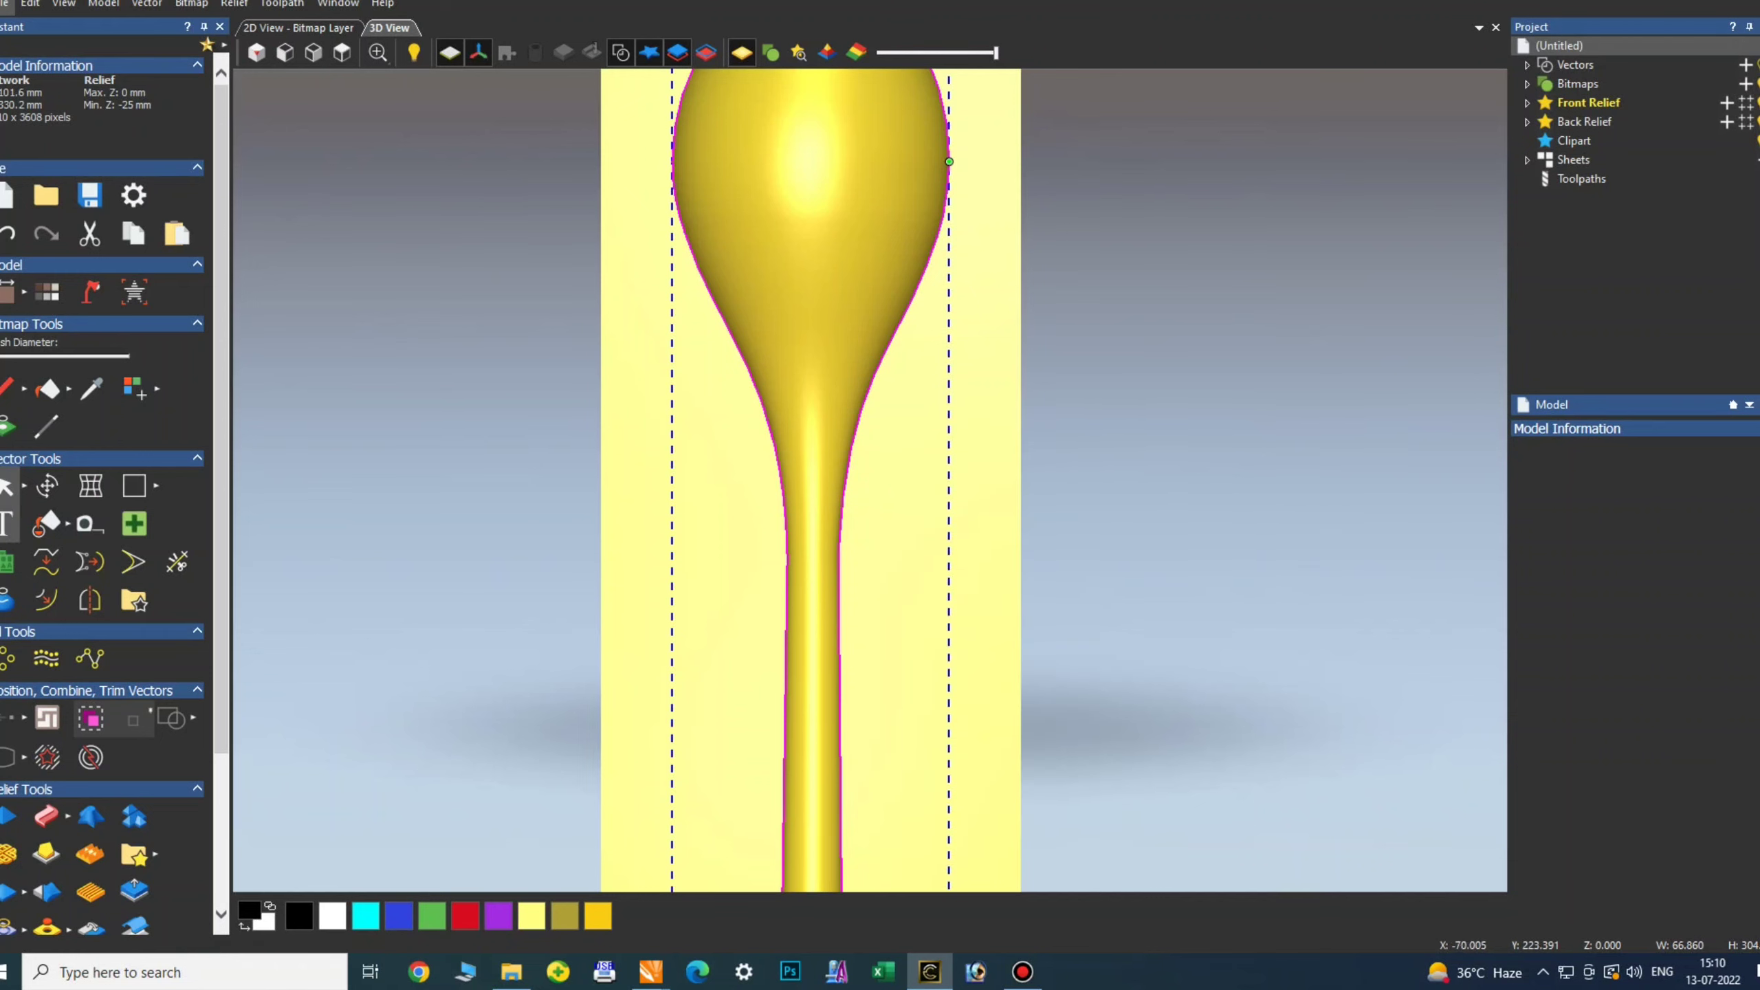
left_click(47, 485)
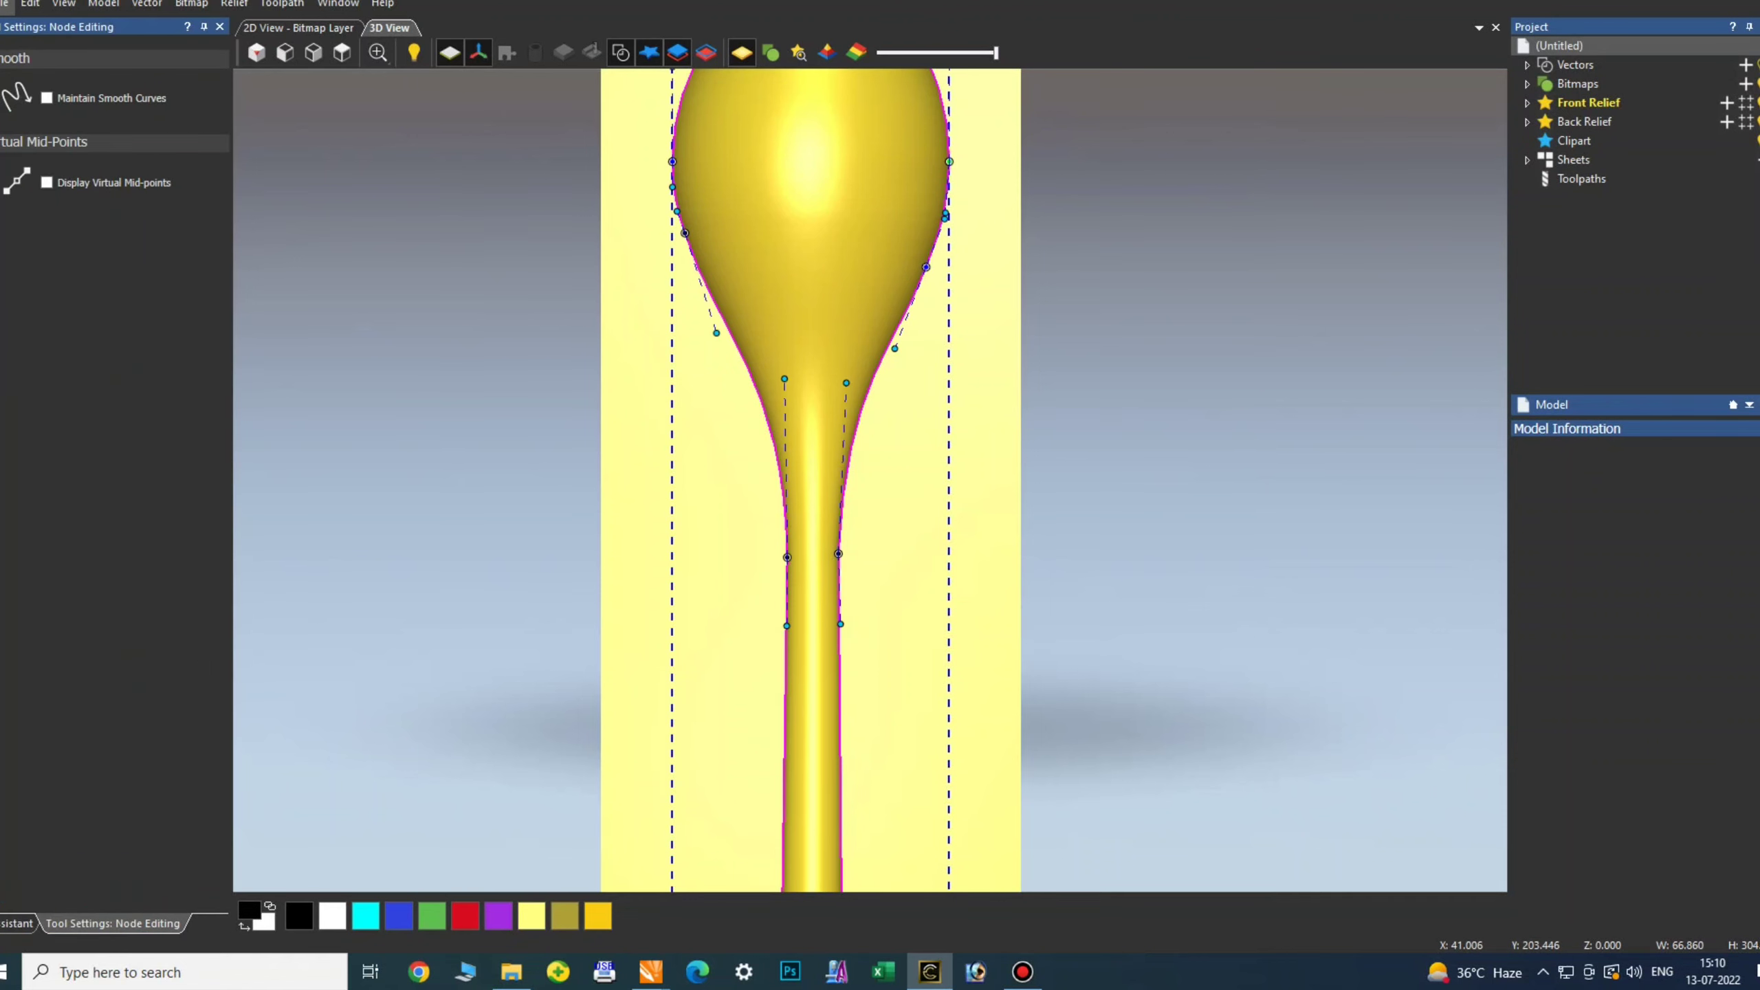
scroll(841, 570, "up", 4)
right_click(835, 536)
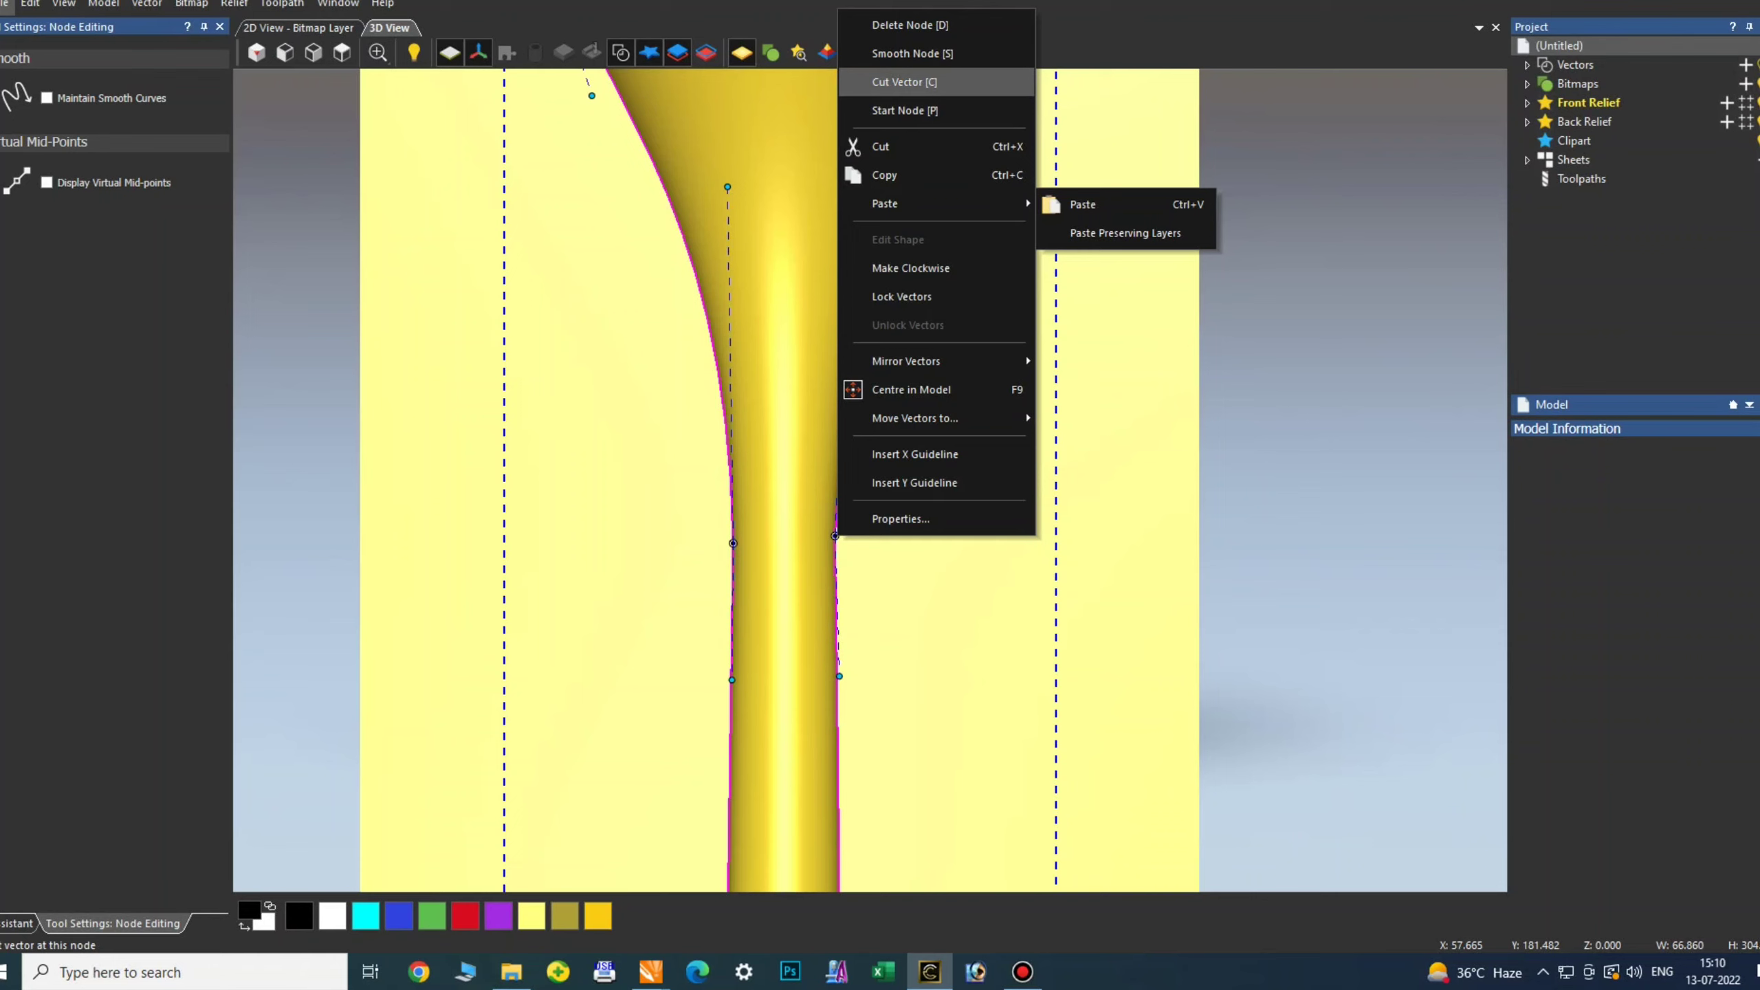
left_click(900, 82)
right_click(732, 544)
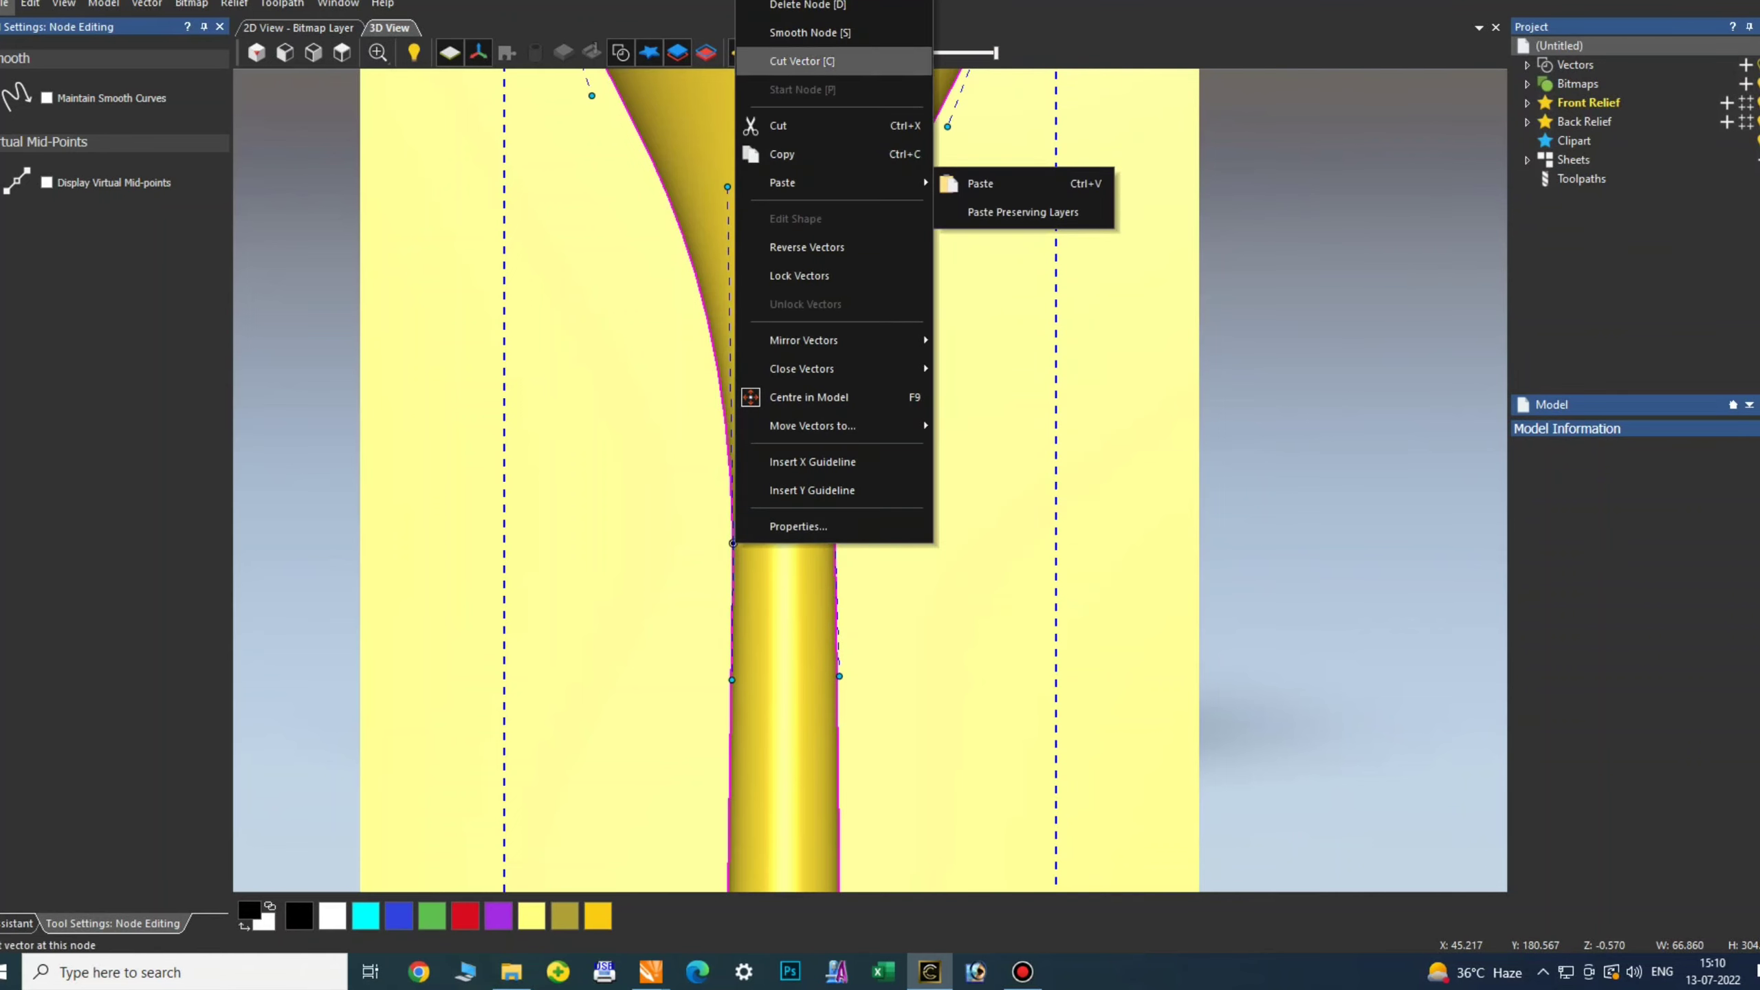
left_click(801, 61)
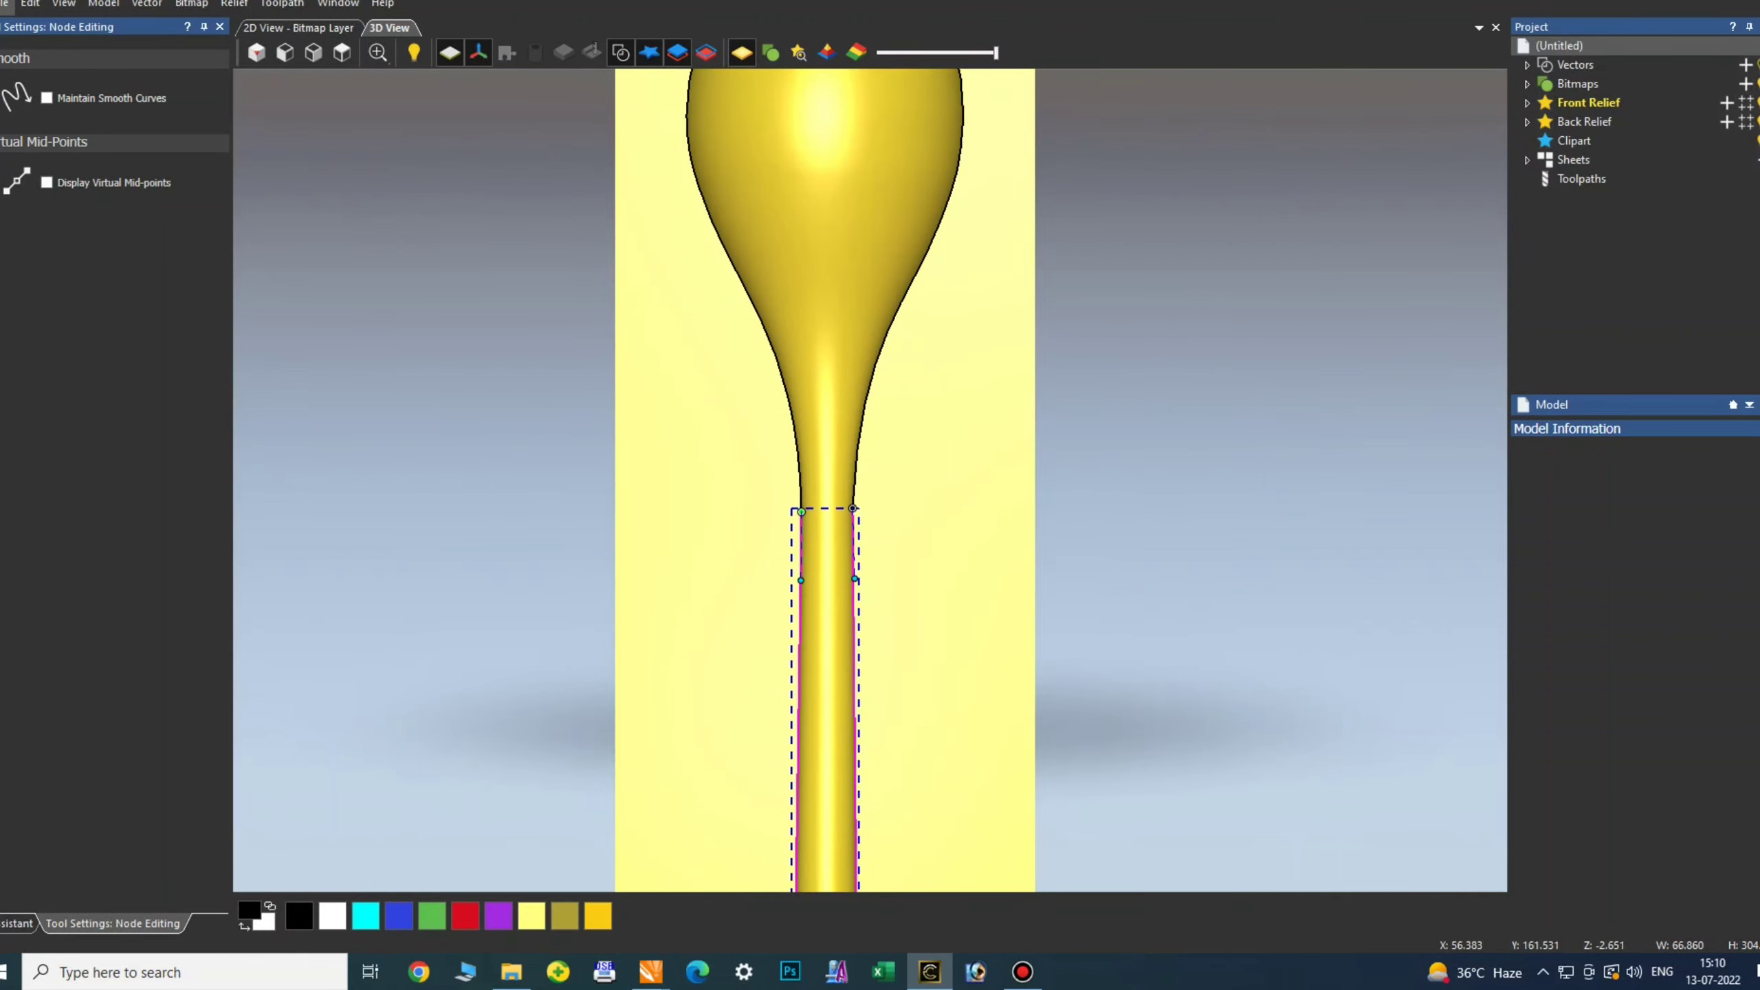
scroll(806, 486, "up", 2)
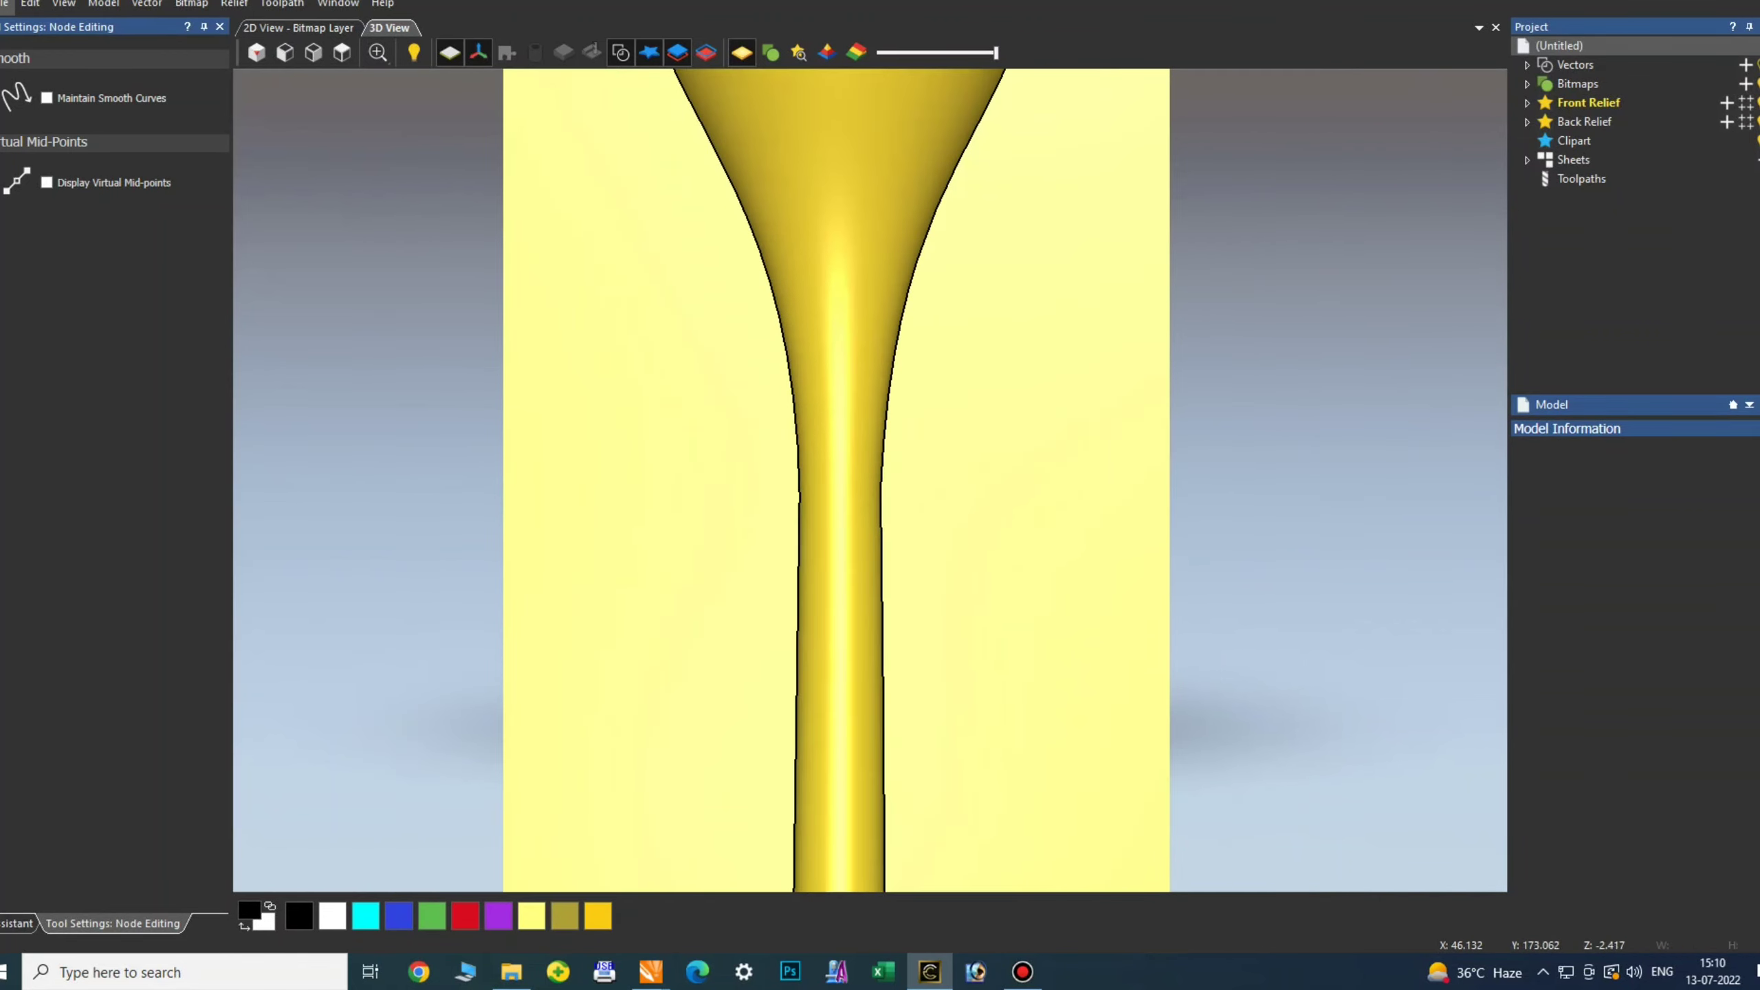
left_click(799, 504)
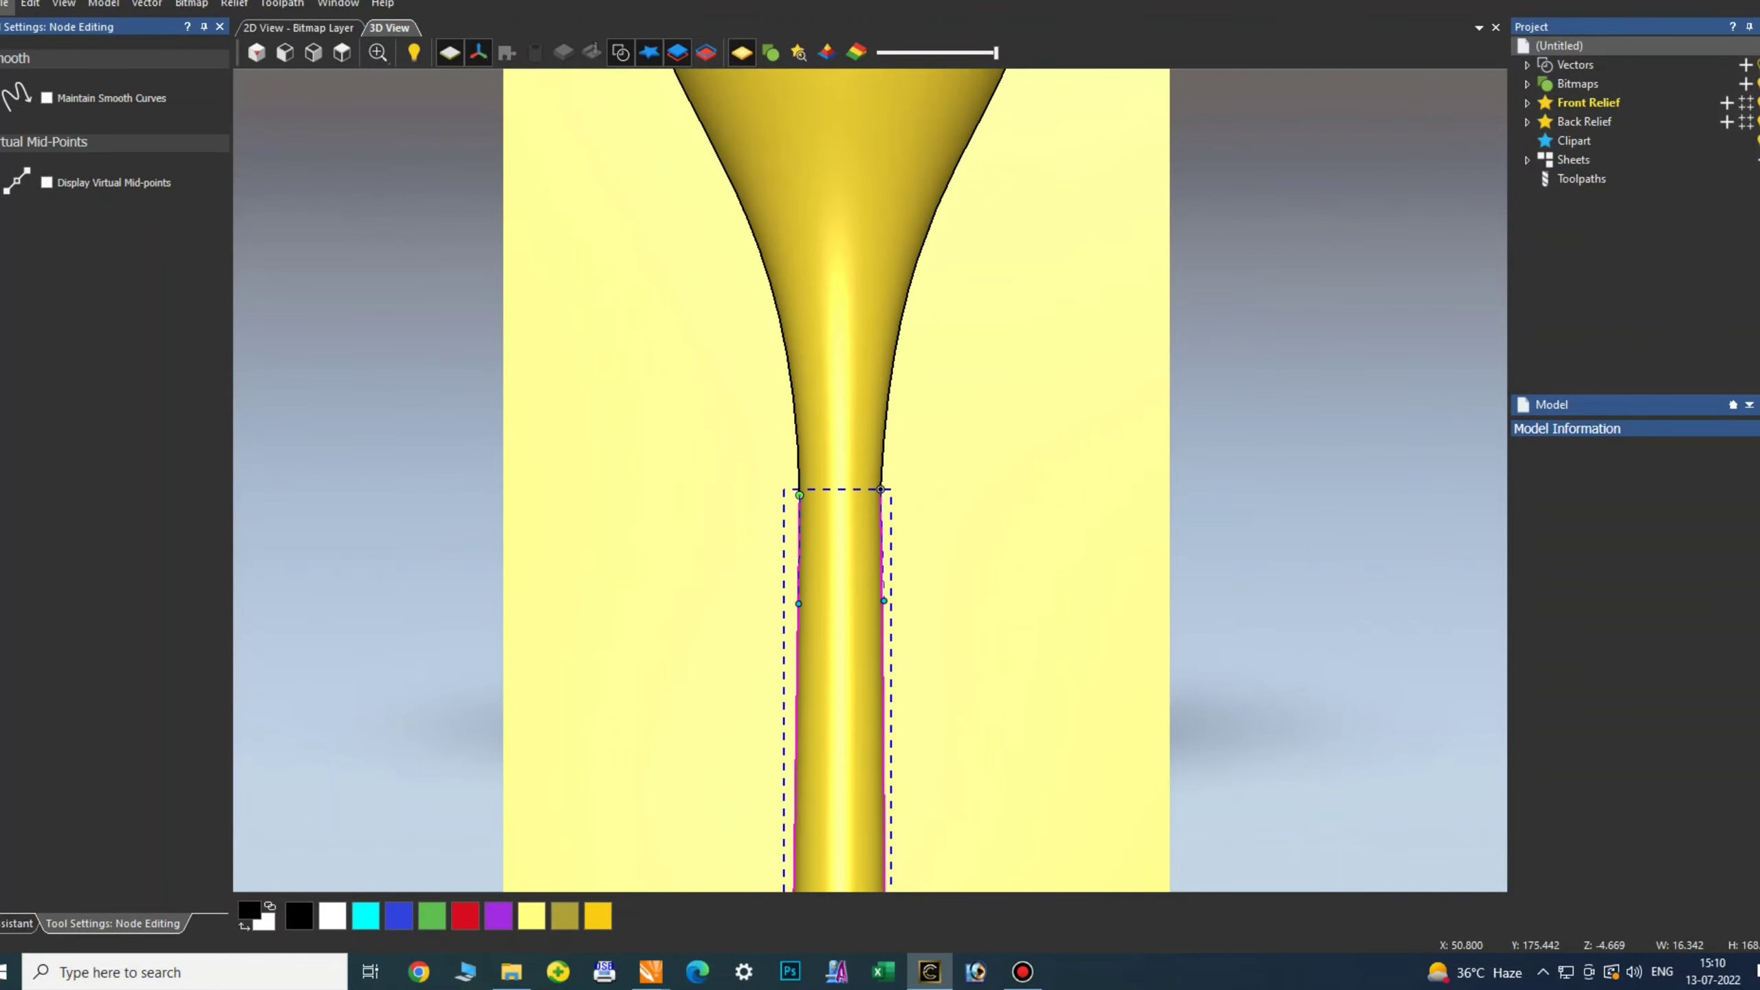
left_click(219, 26)
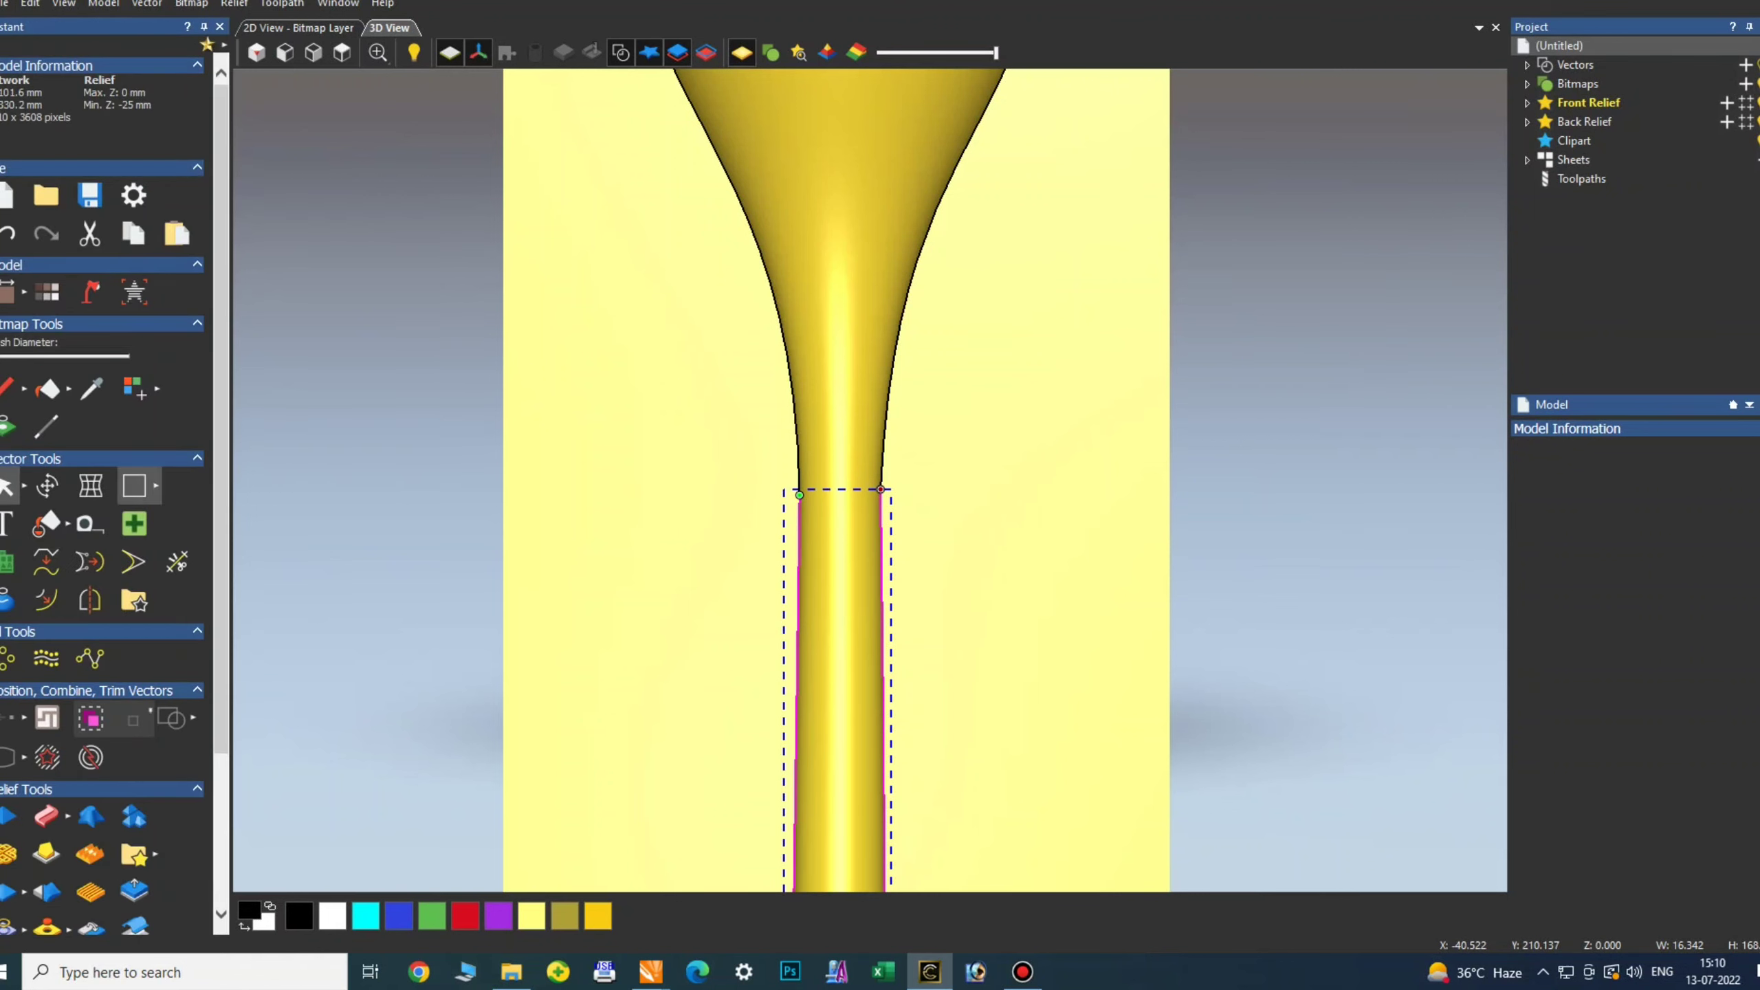
- Draw a straight polyline about 12 mm long across the neck, joining the two cut nodes
mouse_move(154, 487)
left_click(249, 485)
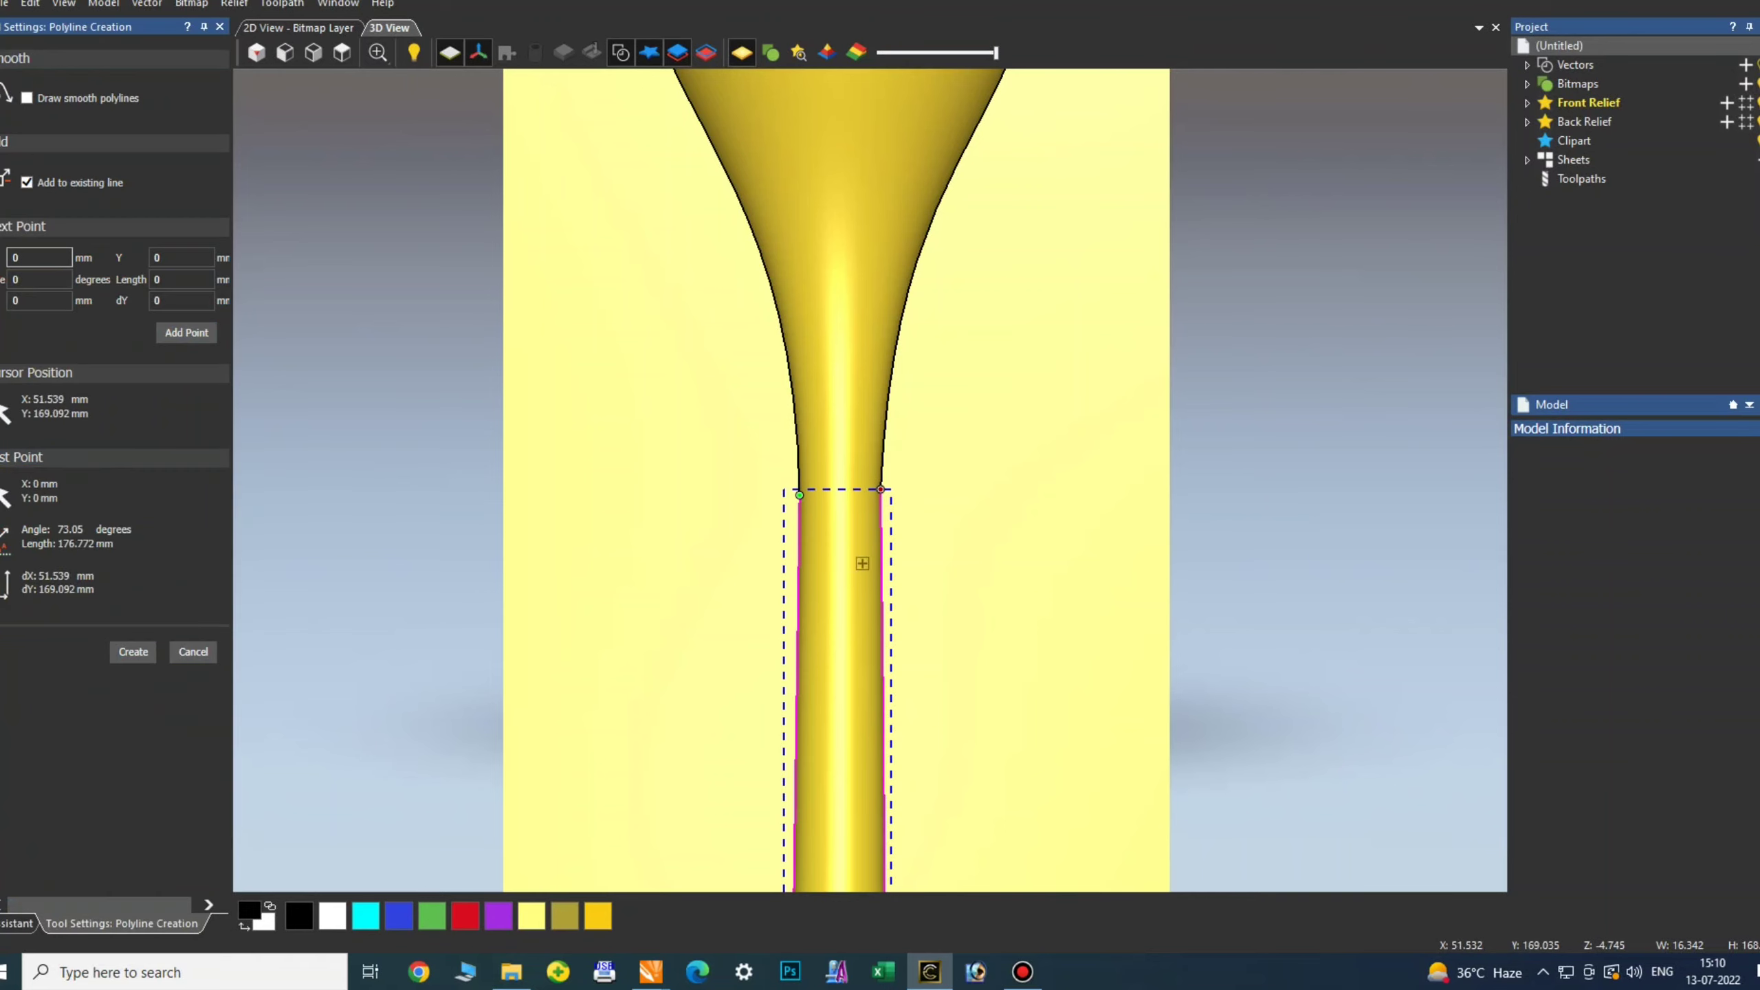
scroll(820, 501, "up", 2)
left_click(820, 476)
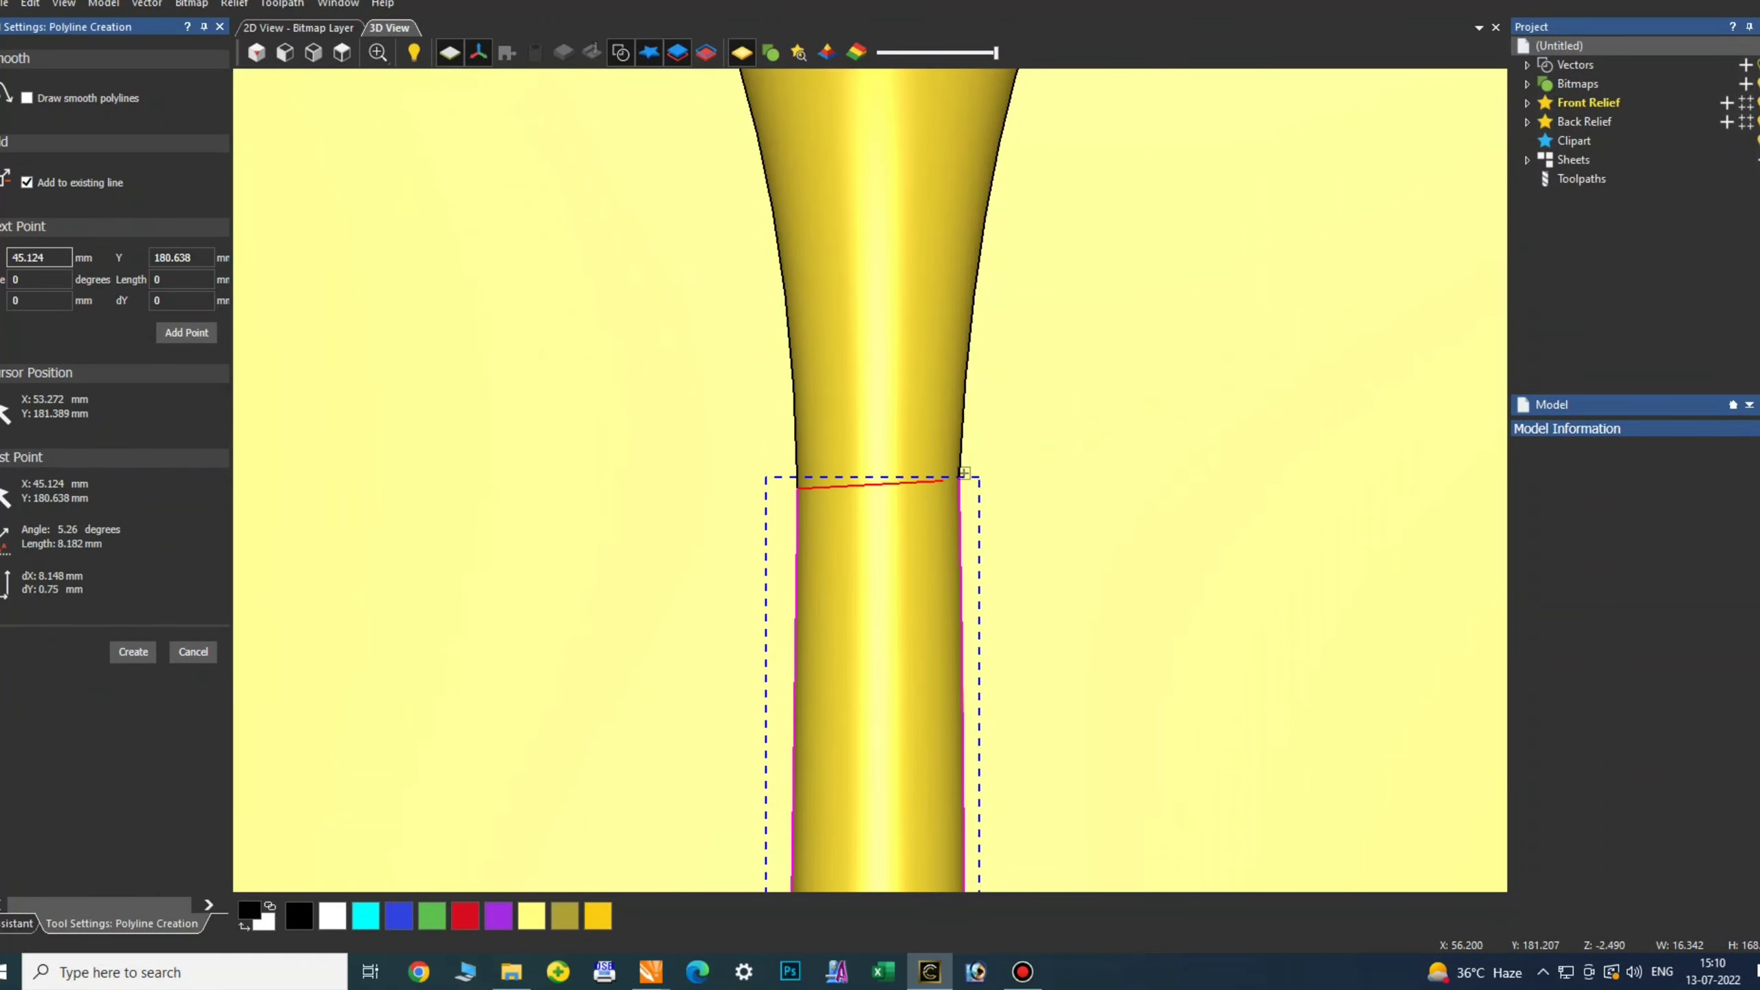
left_click(979, 470)
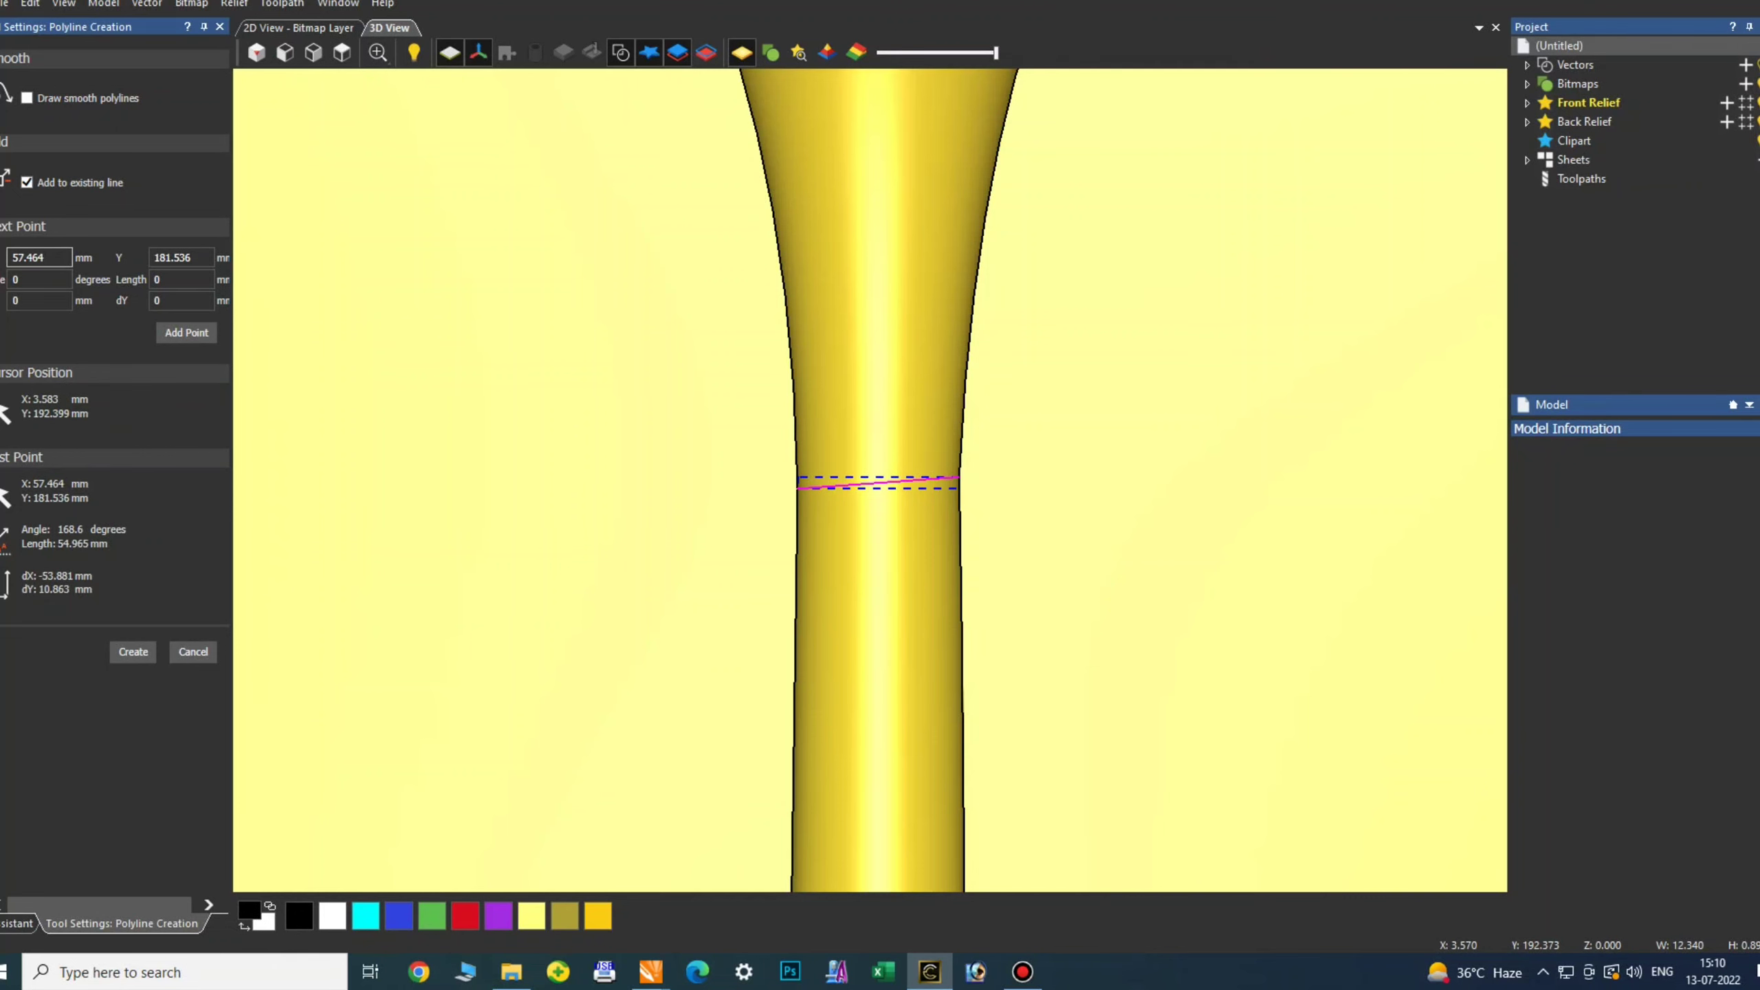
key("Escape")
- Check in node editing how the cross line meets the open ends of the handle and bowl outlines
key("n")
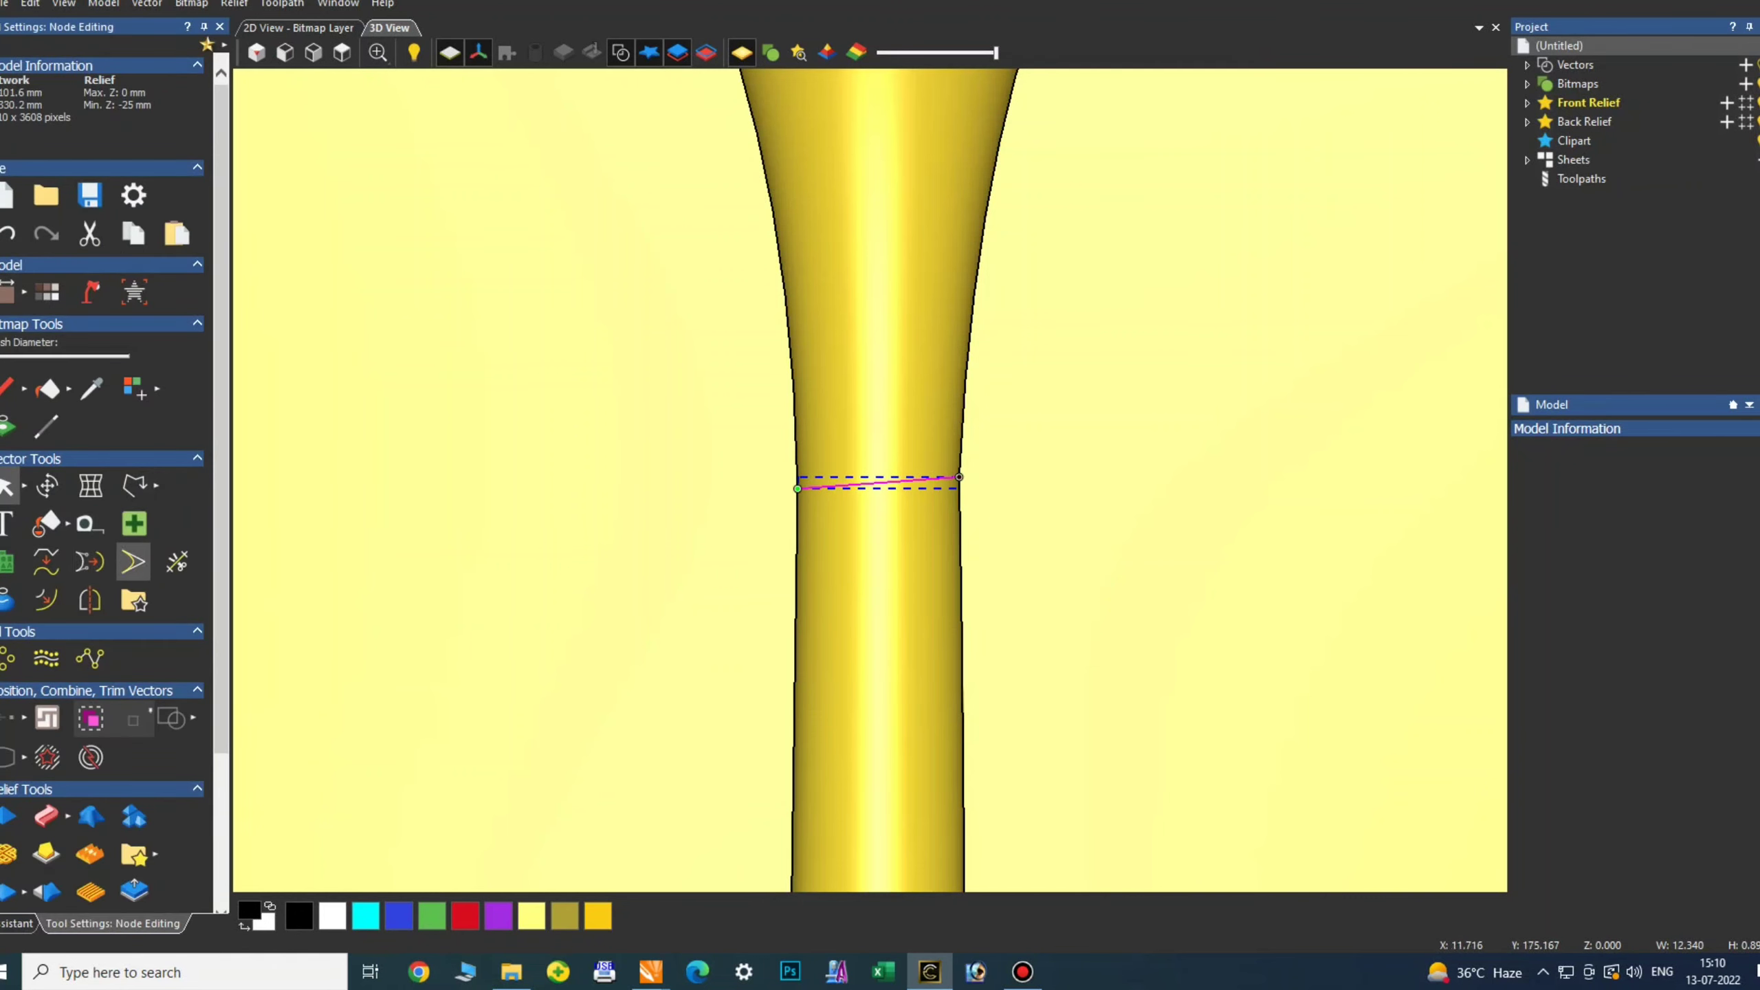
scroll(804, 501, "up", 3)
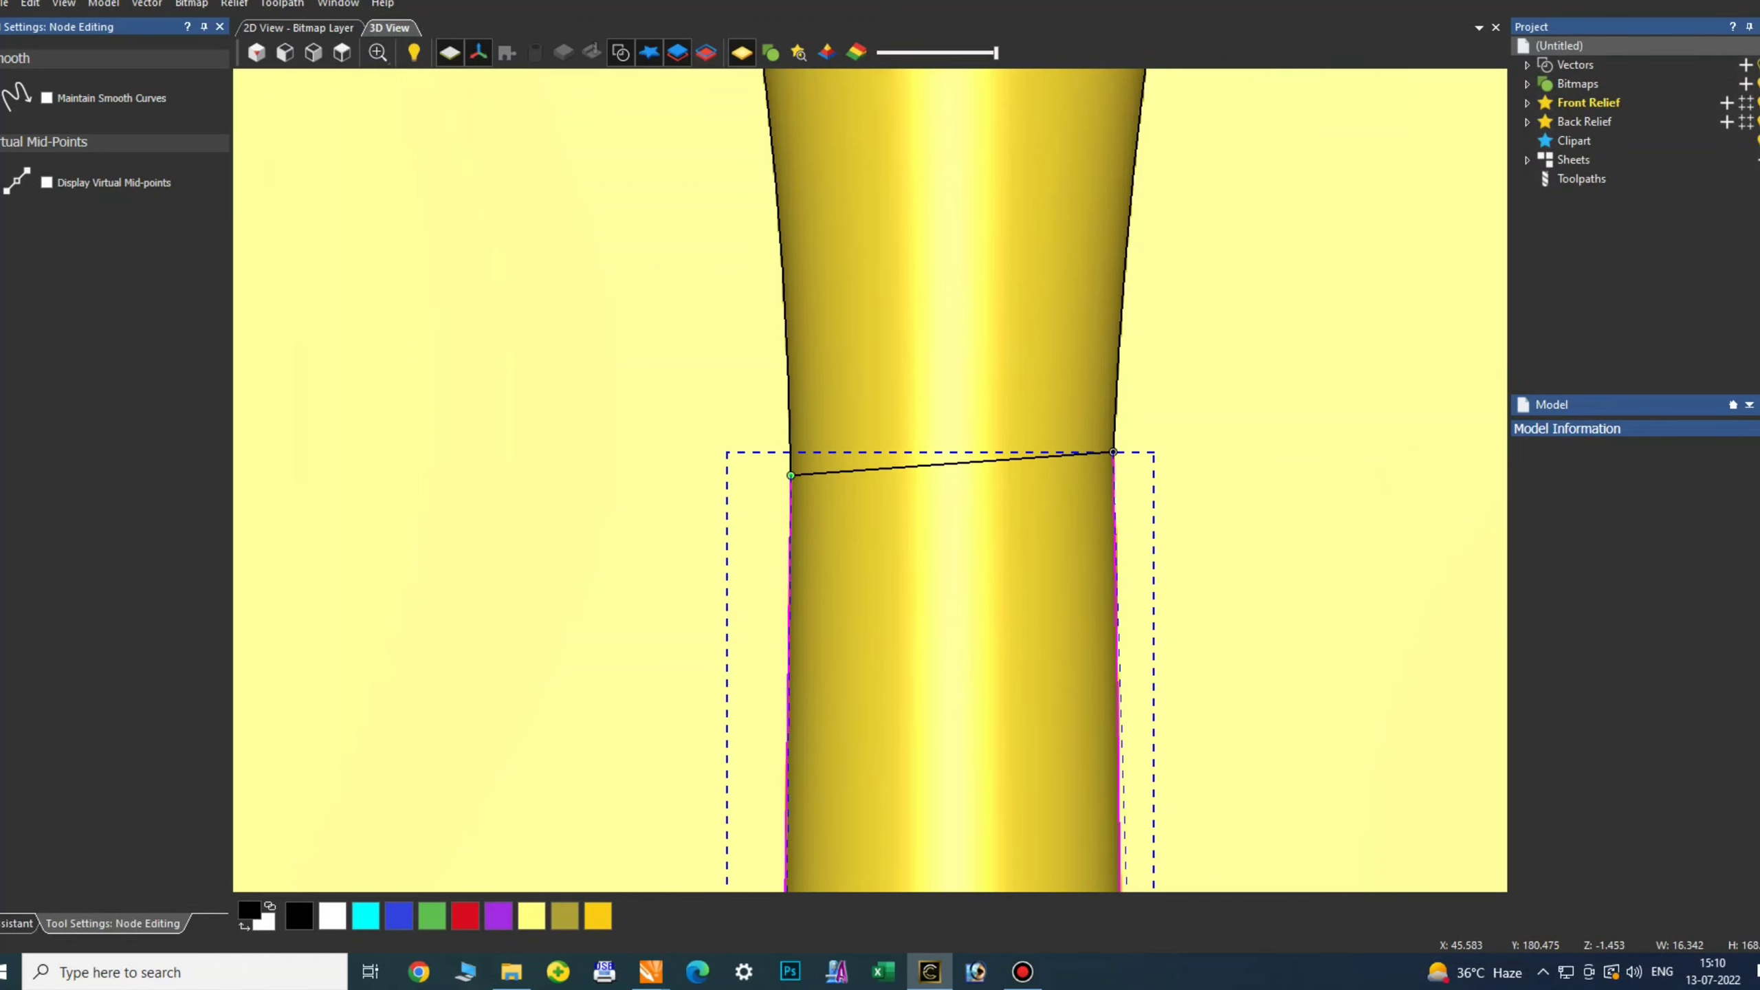
scroll(801, 471, "up", 2)
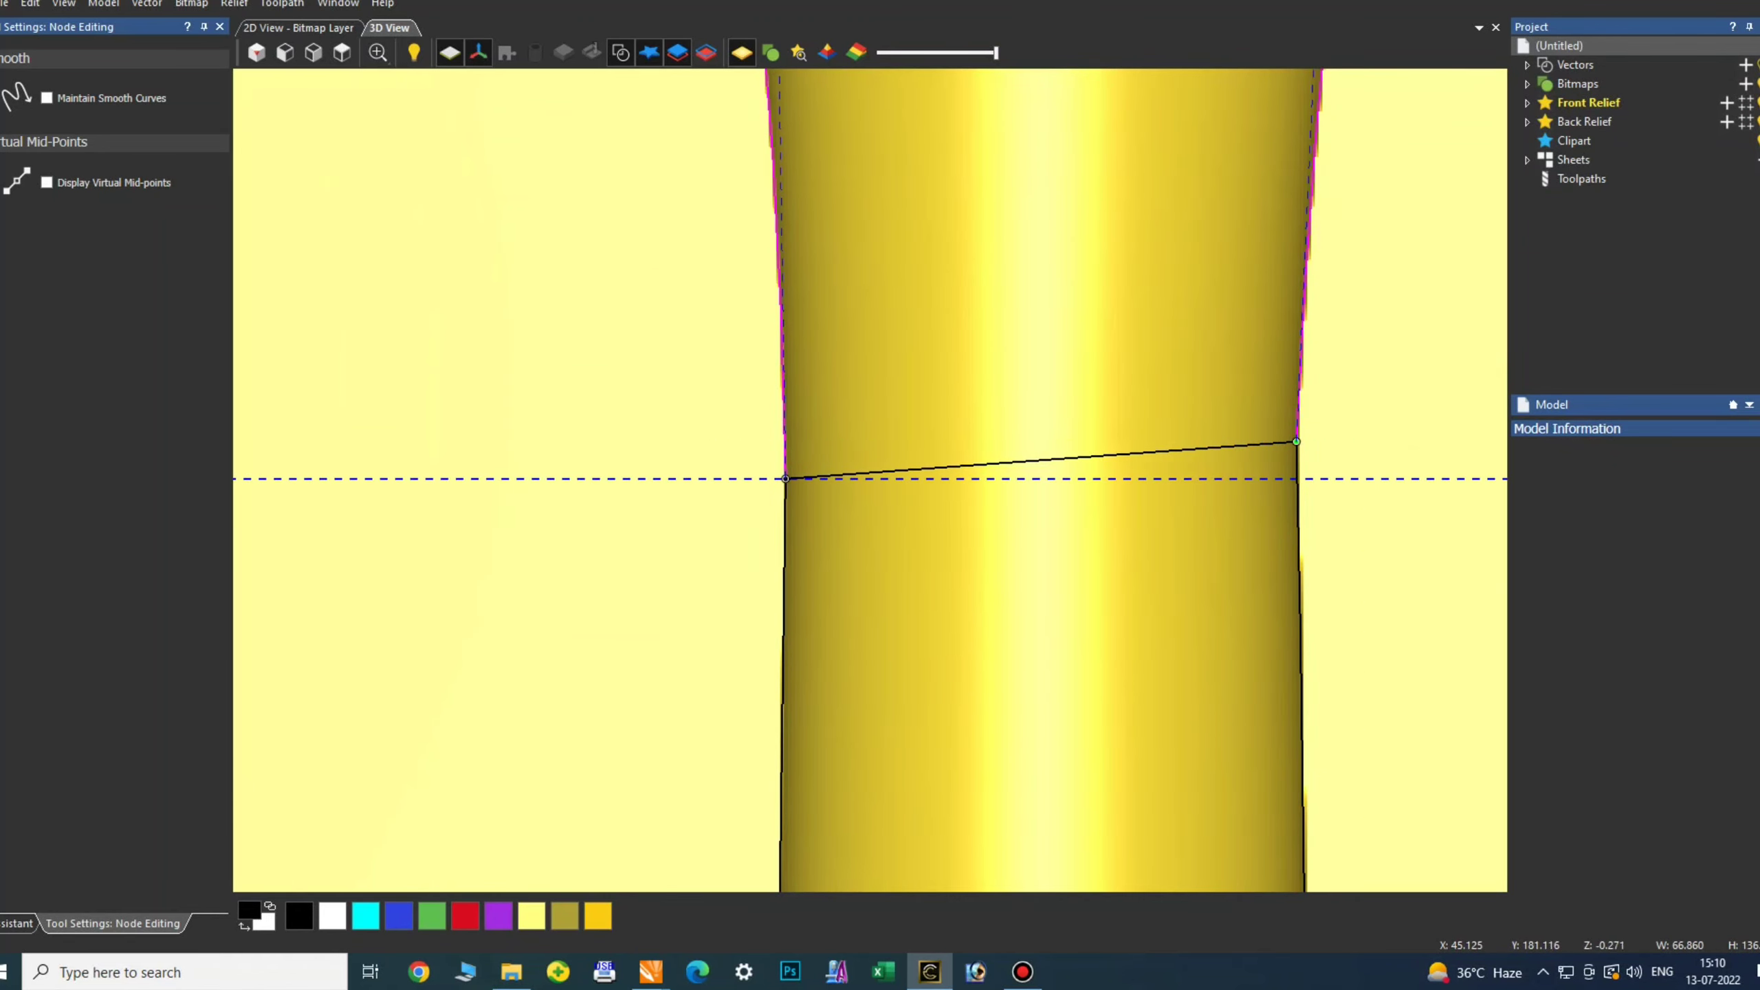